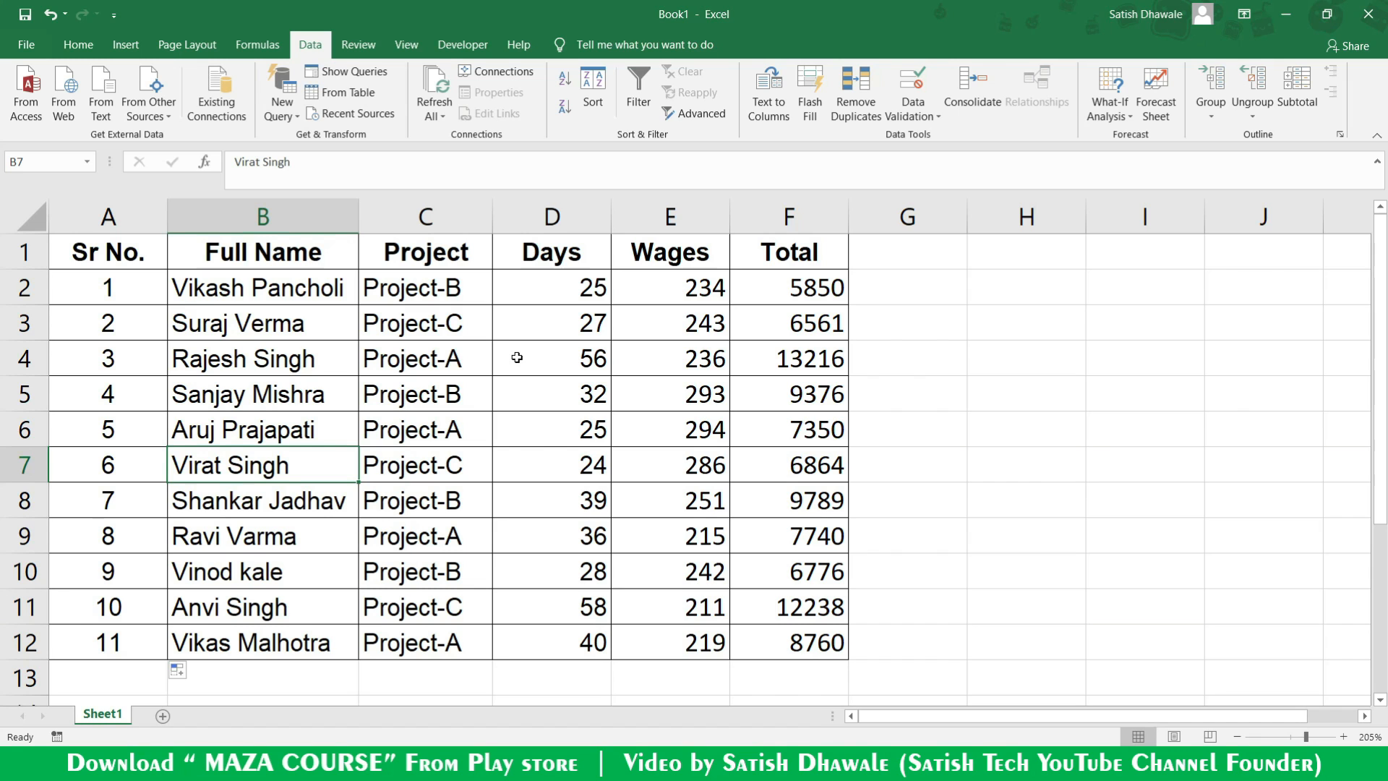
Step: Examine the project assignments in the Project column and the matching amounts in the Total column
left_click(441, 217)
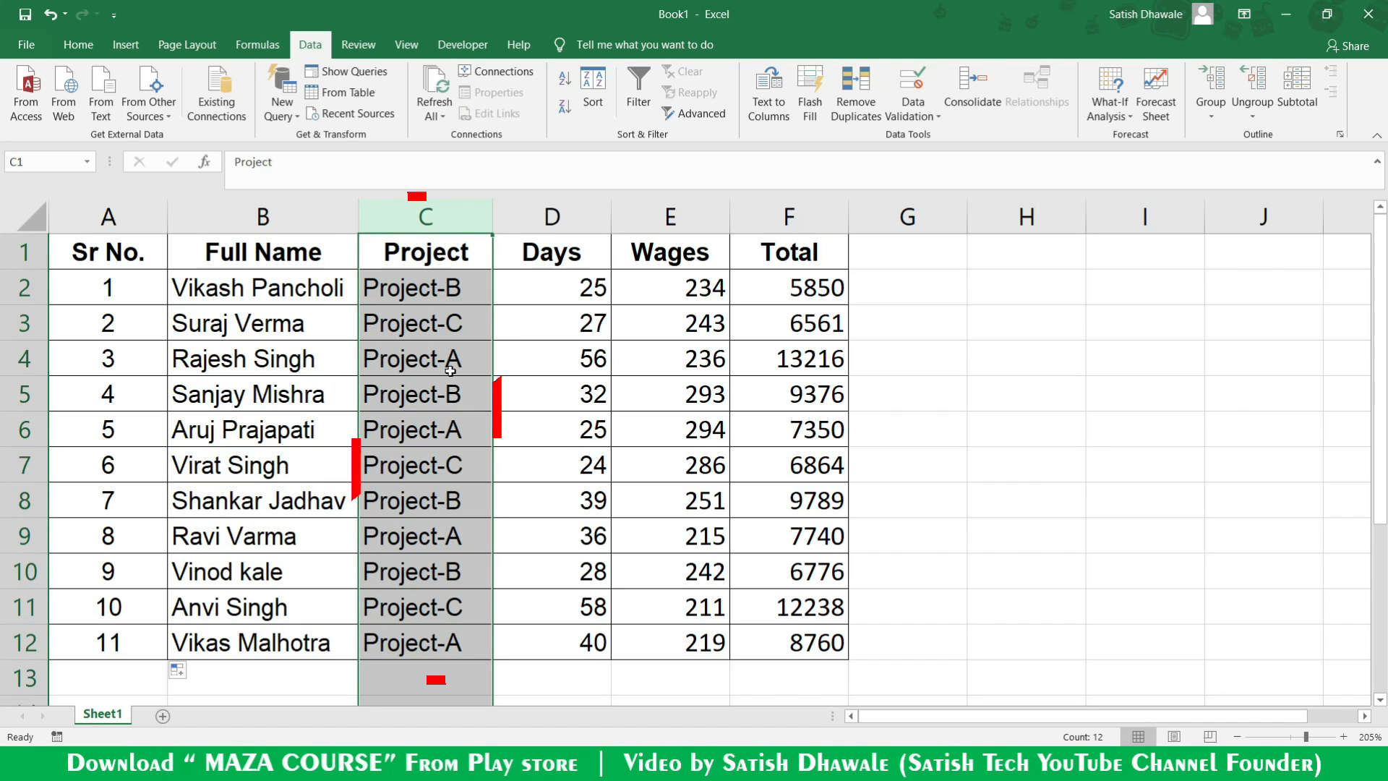
left_click(447, 297)
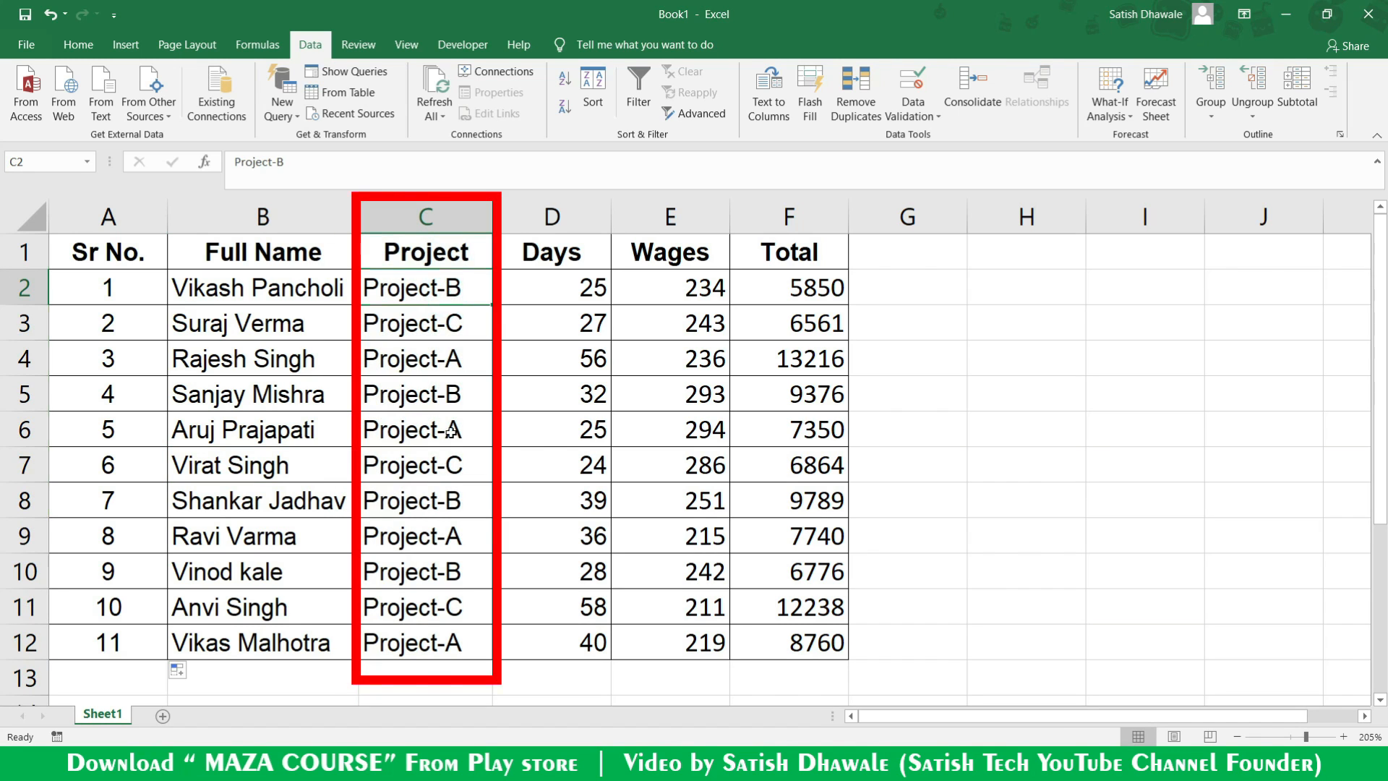
left_click(445, 503)
left_click(444, 602)
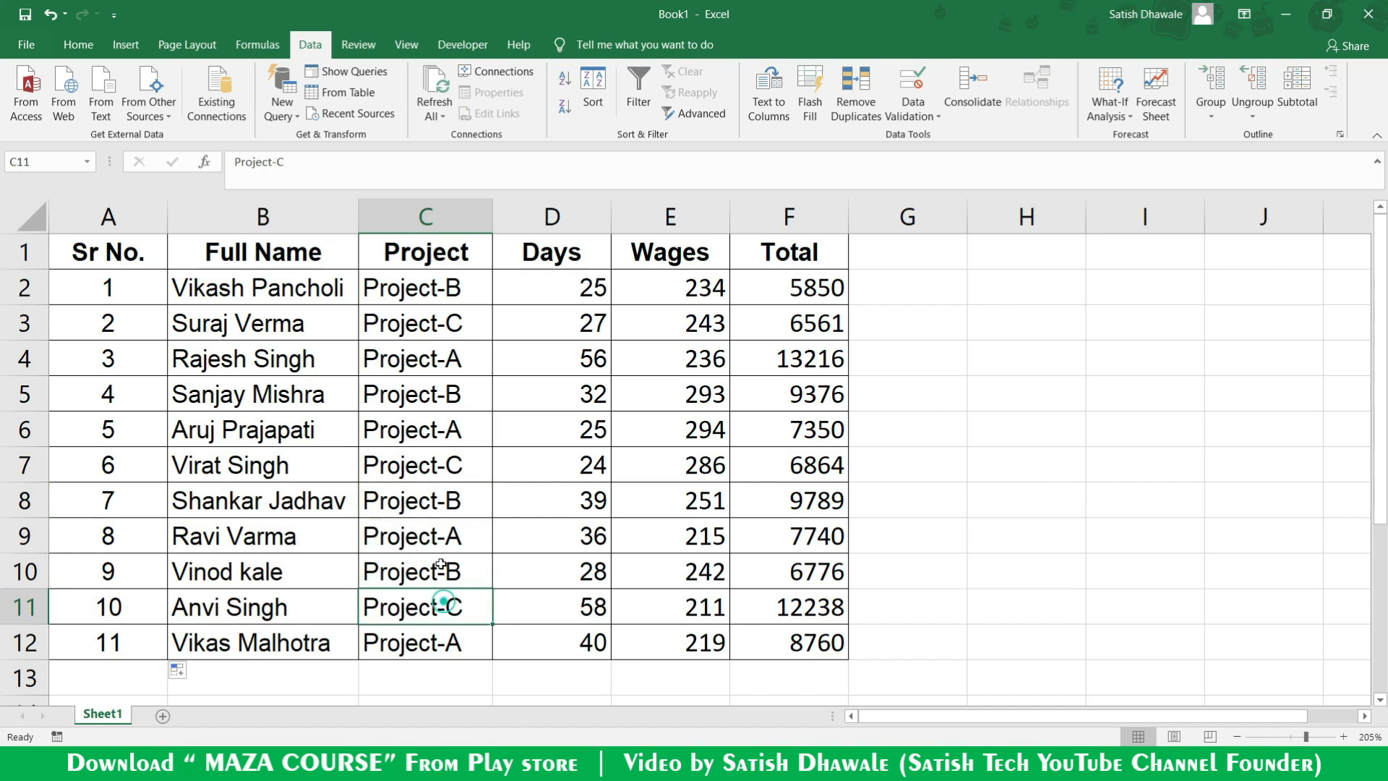
left_click(441, 564)
left_click_drag(462, 284, 464, 655)
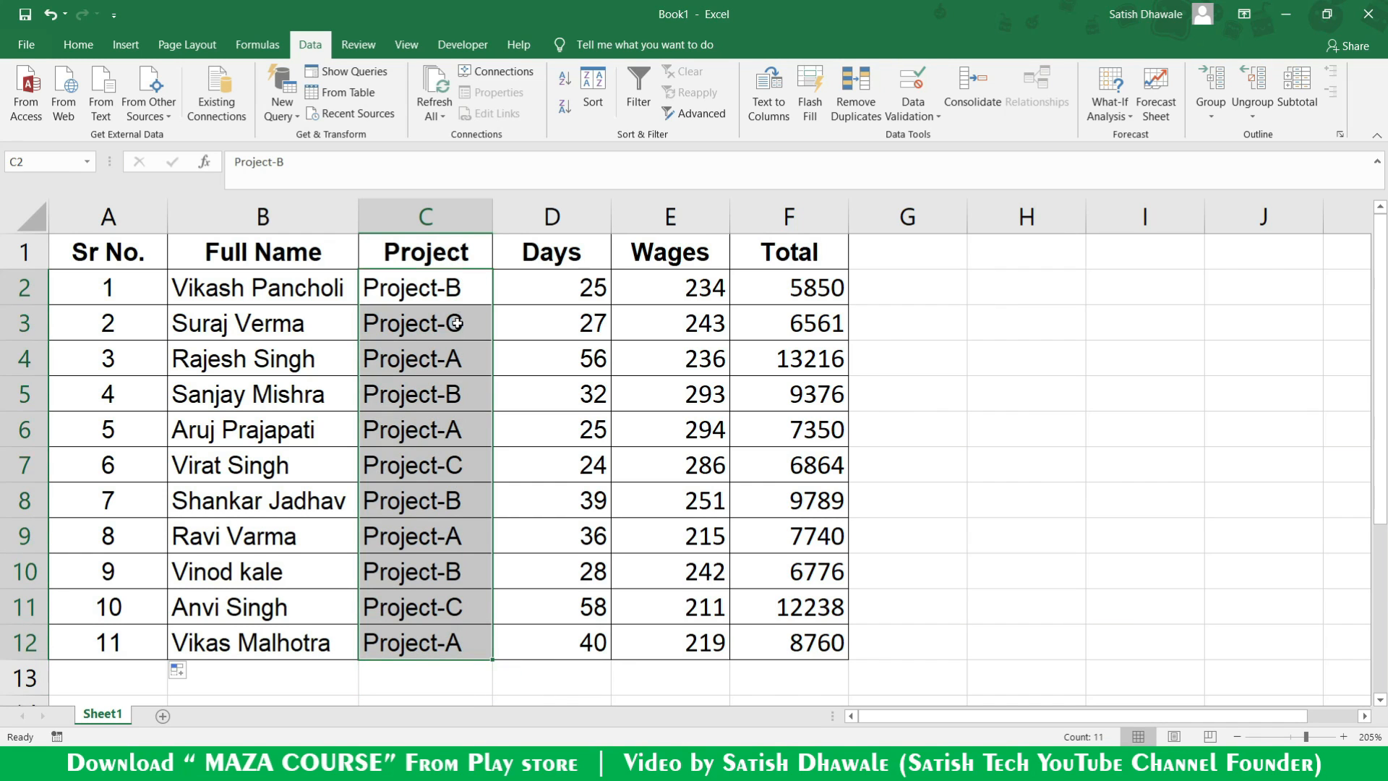
left_click(455, 286)
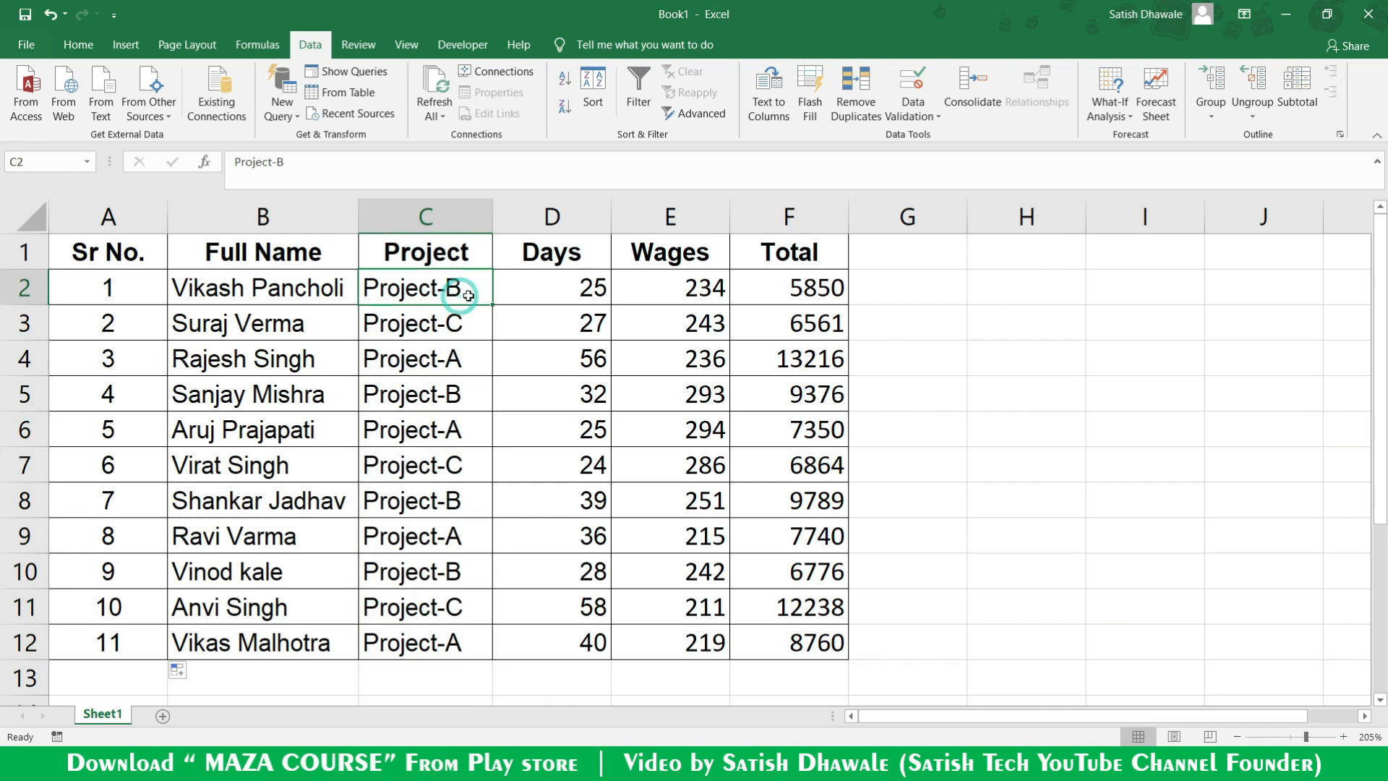
left_click(813, 285)
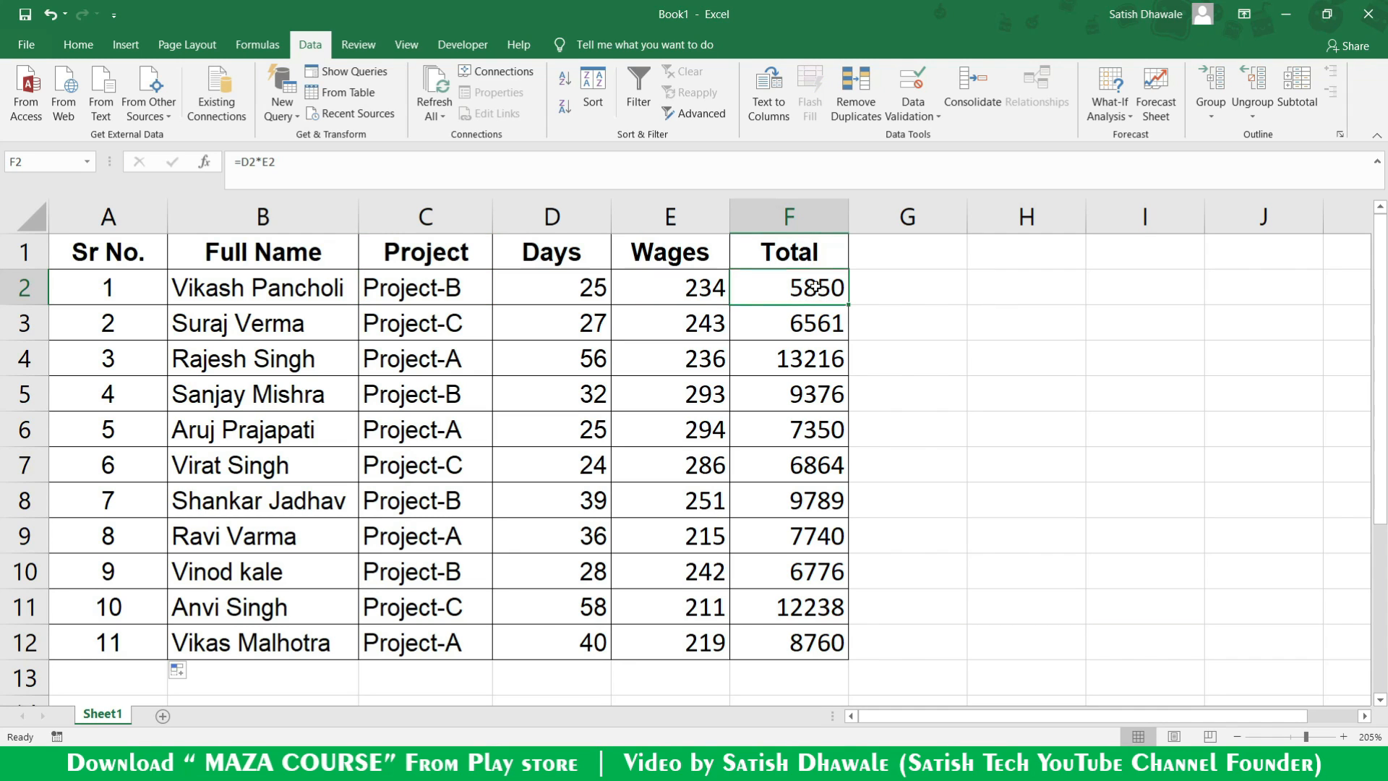
left_click(377, 288)
left_click(801, 283)
left_click(443, 394)
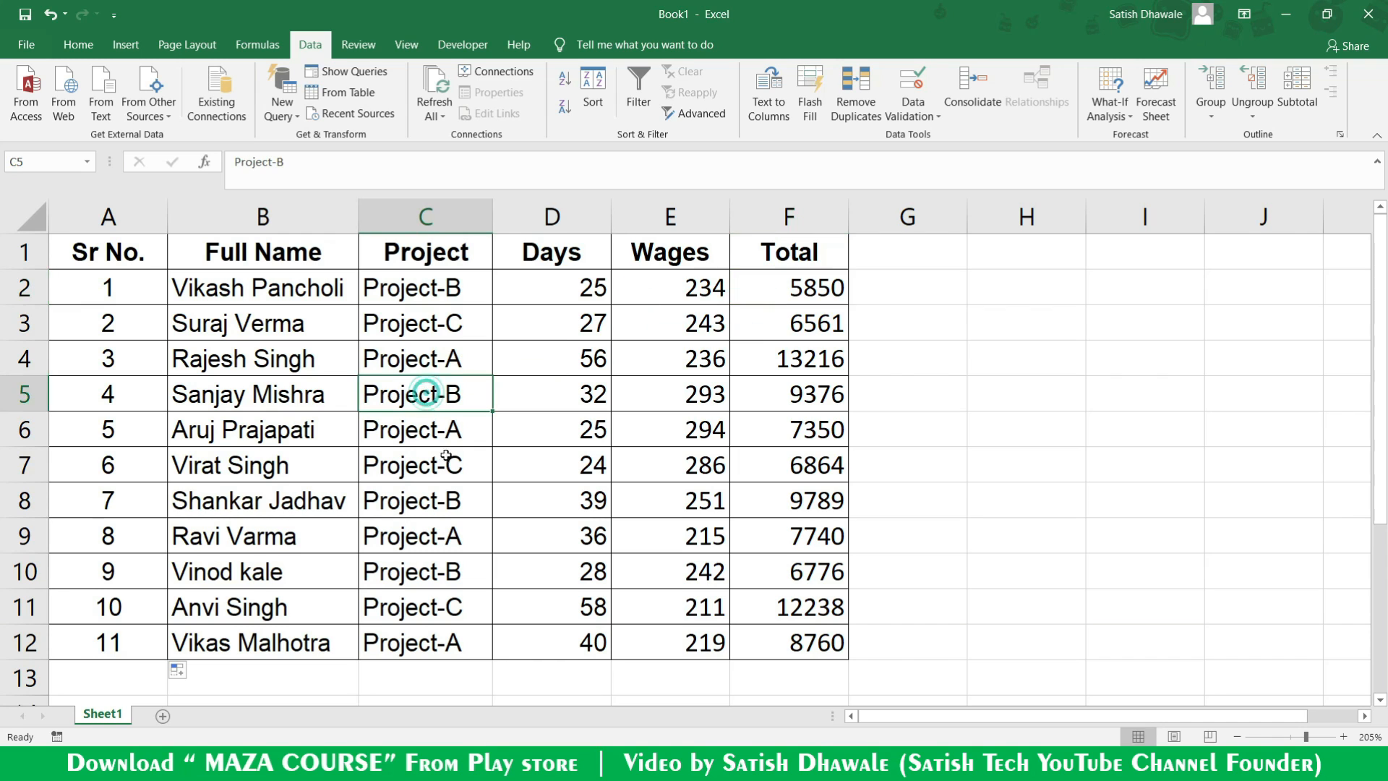
left_click(436, 541)
left_click(433, 429)
left_click(424, 354)
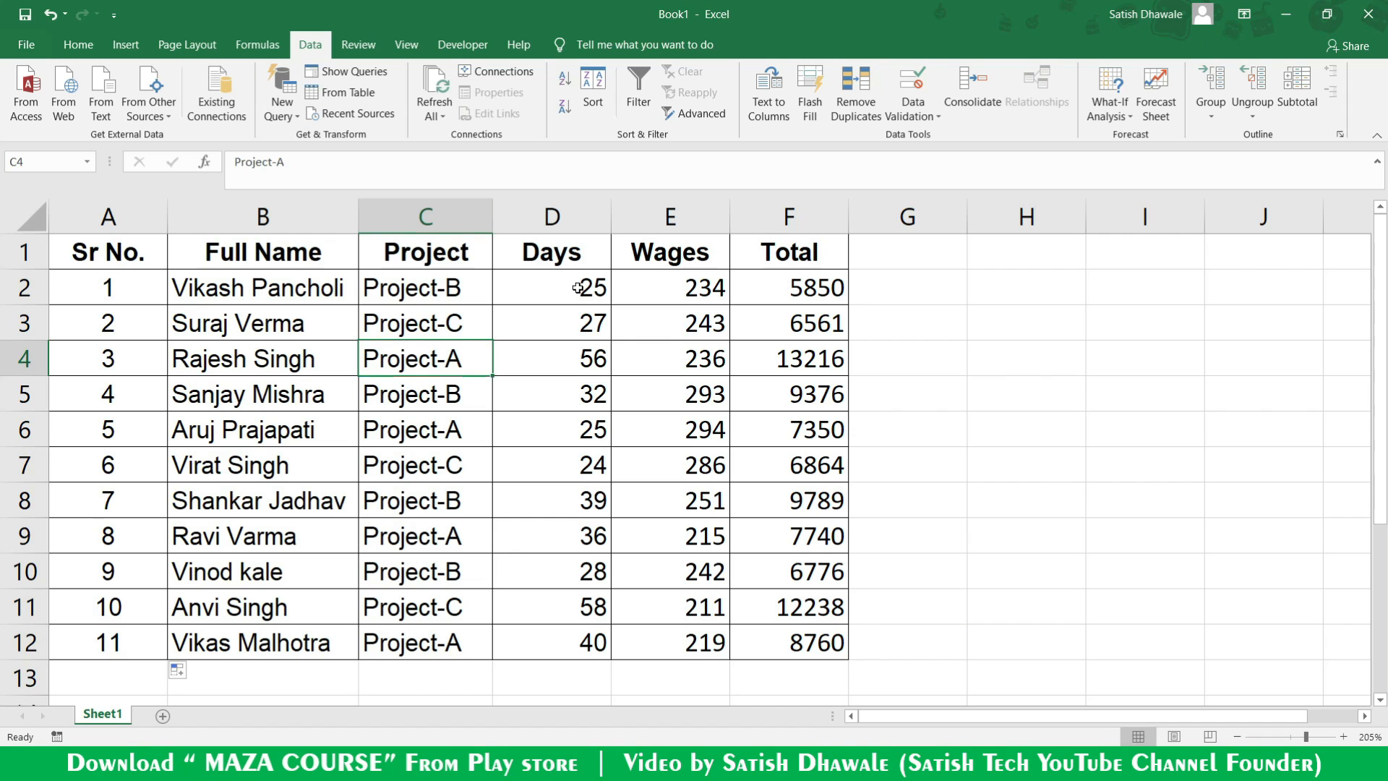
Step: Sort the table by the Project column from A to Z, expanding the selection to the adjacent data
left_click_drag(442, 255, 462, 652)
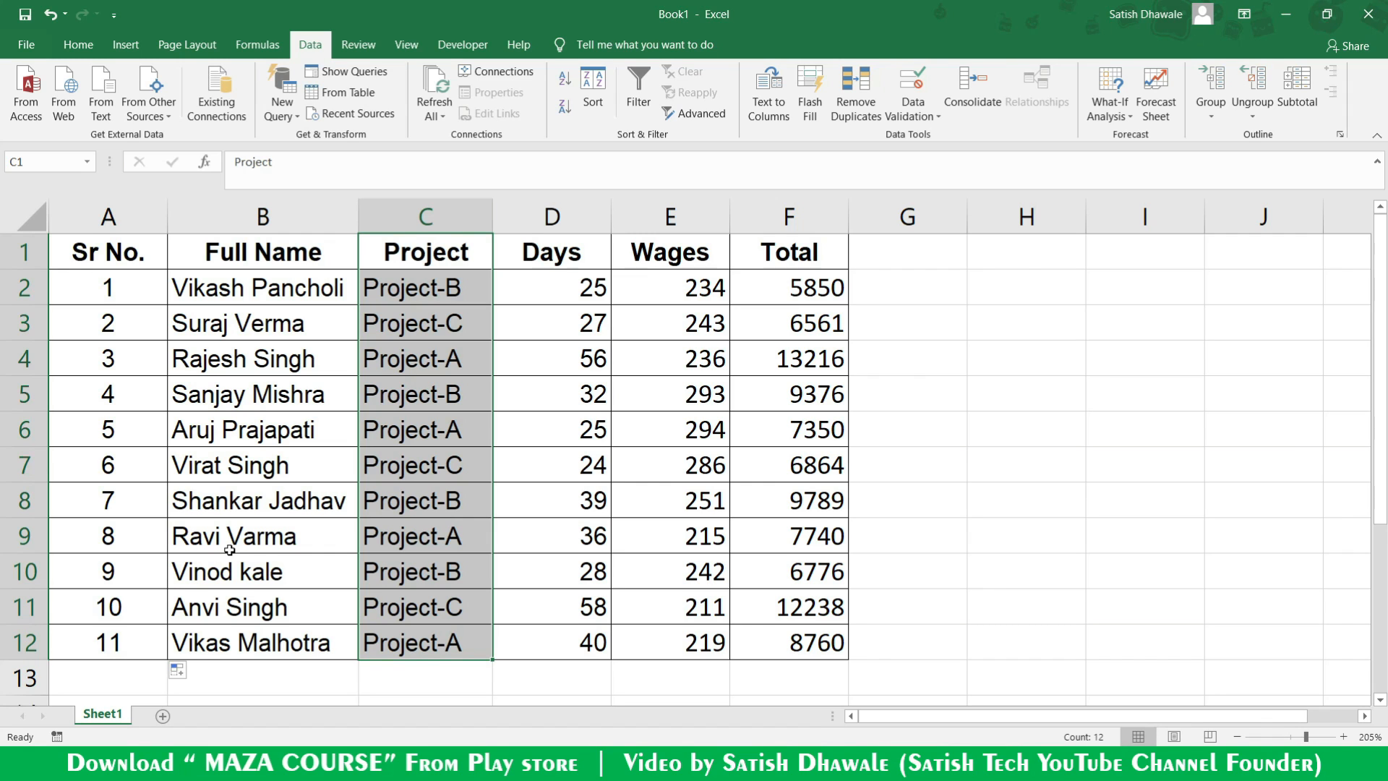
left_click_drag(428, 253, 416, 643)
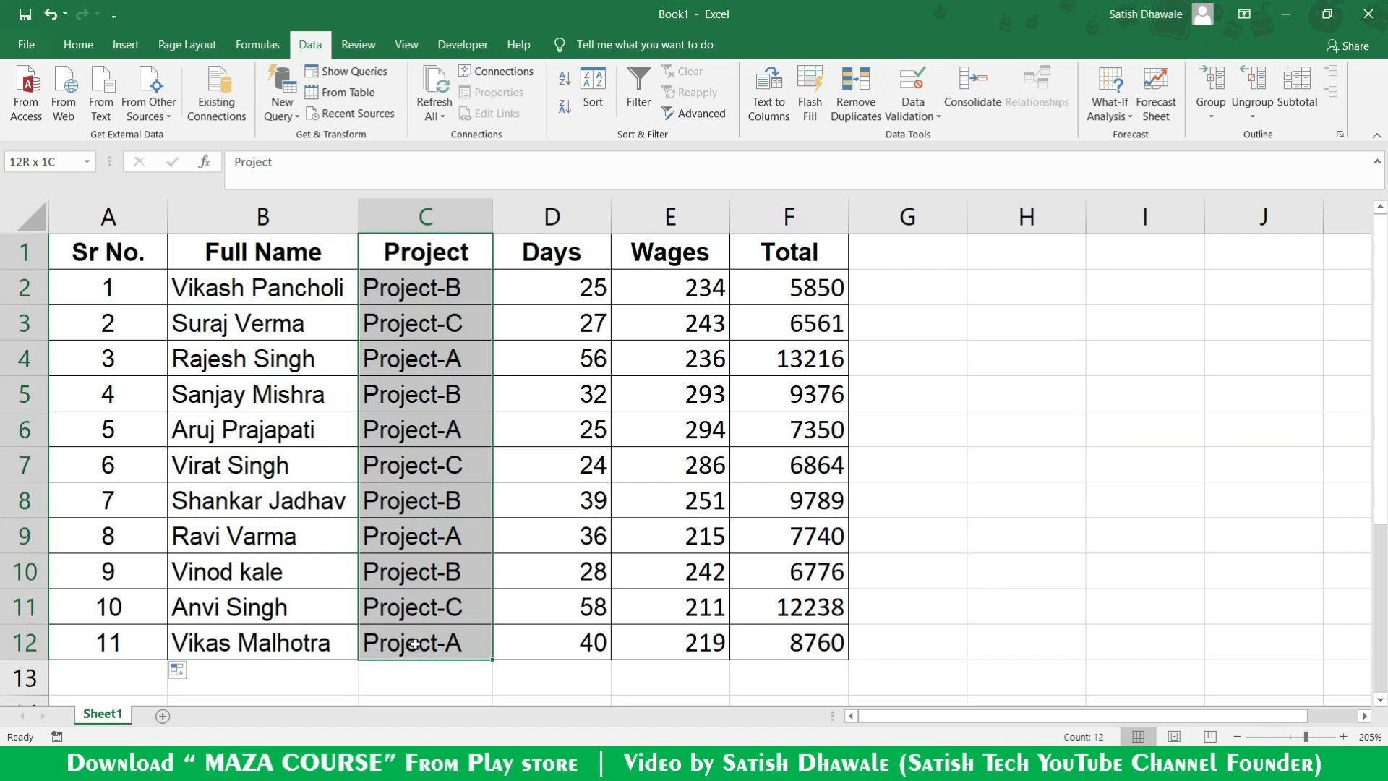
left_click(565, 81)
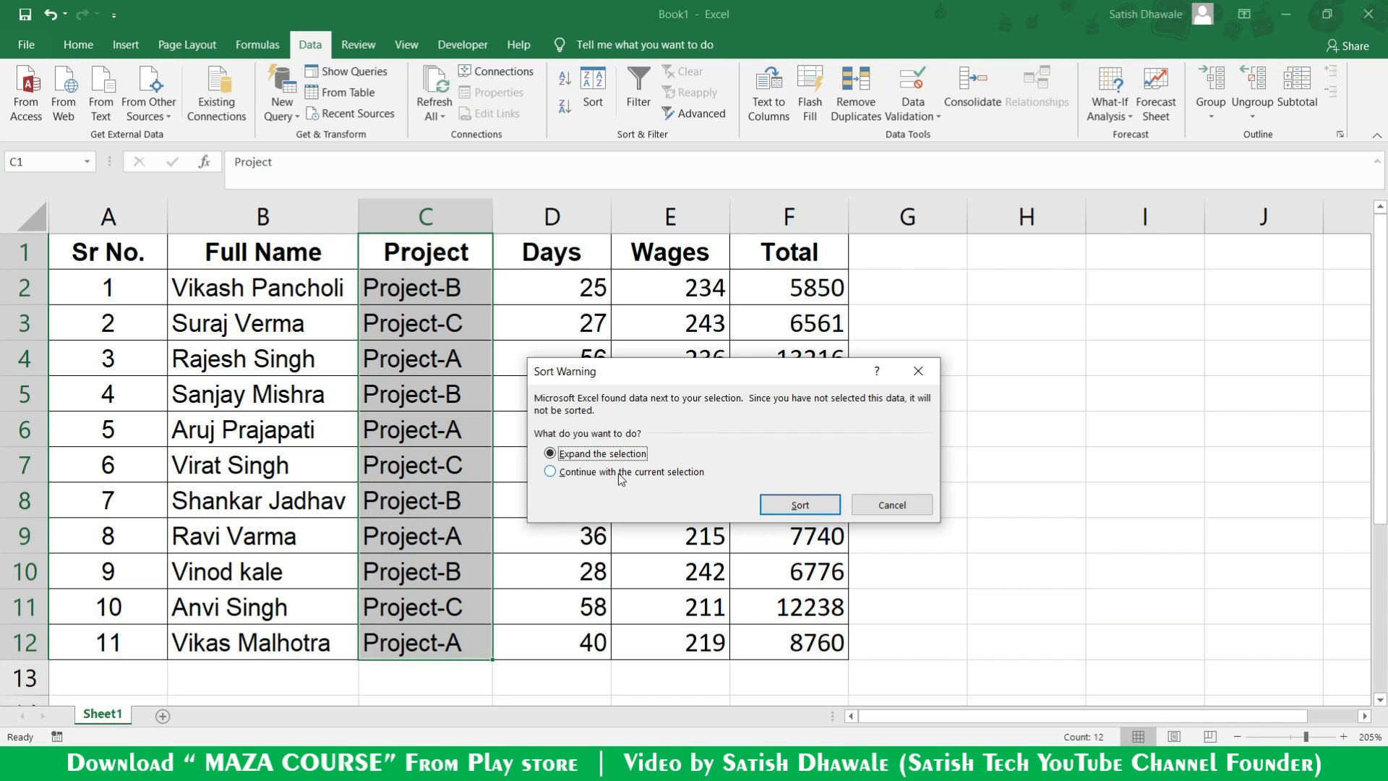
left_click(804, 506)
Step: Review how the rows of Project-A, Project-B and Project-C are grouped in the sorted table
left_click_drag(444, 284, 455, 641)
left_click(456, 575)
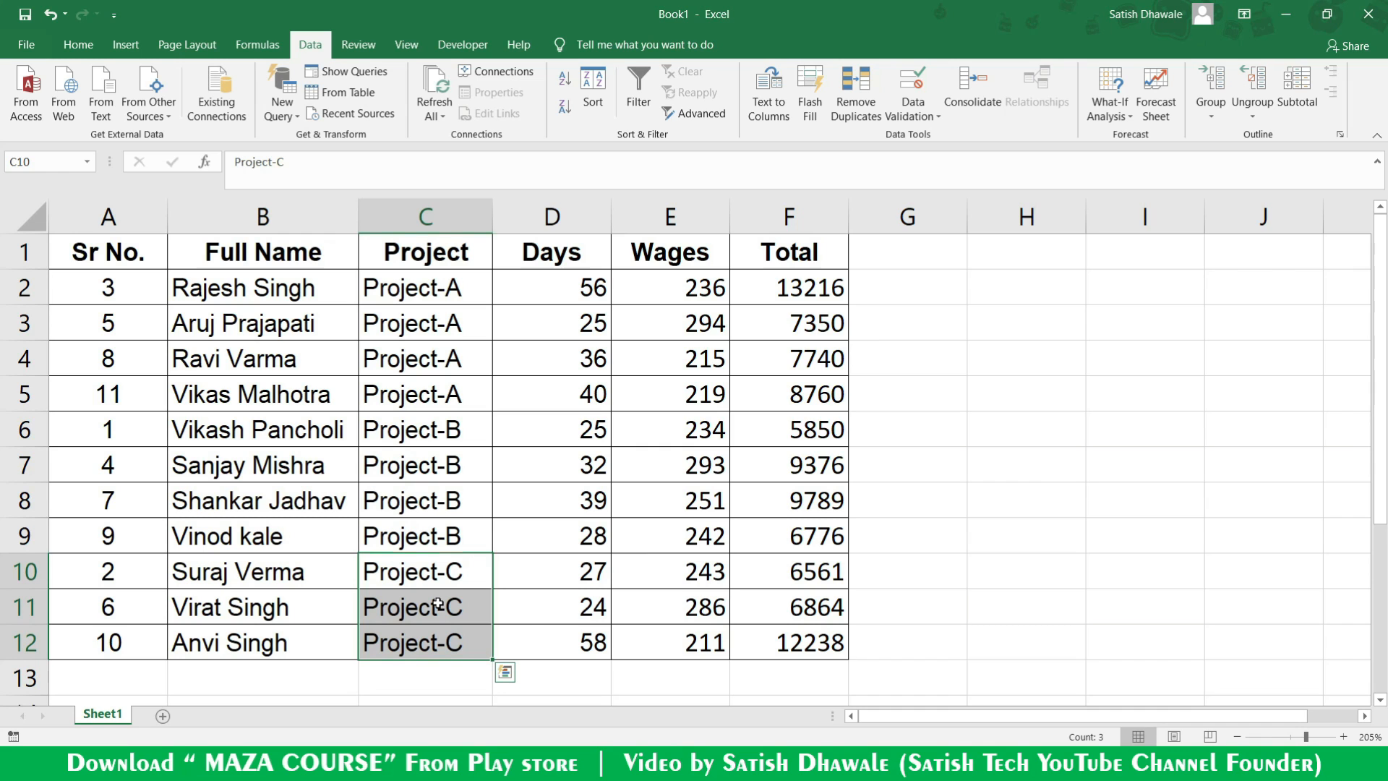
left_click_drag(430, 291, 434, 406)
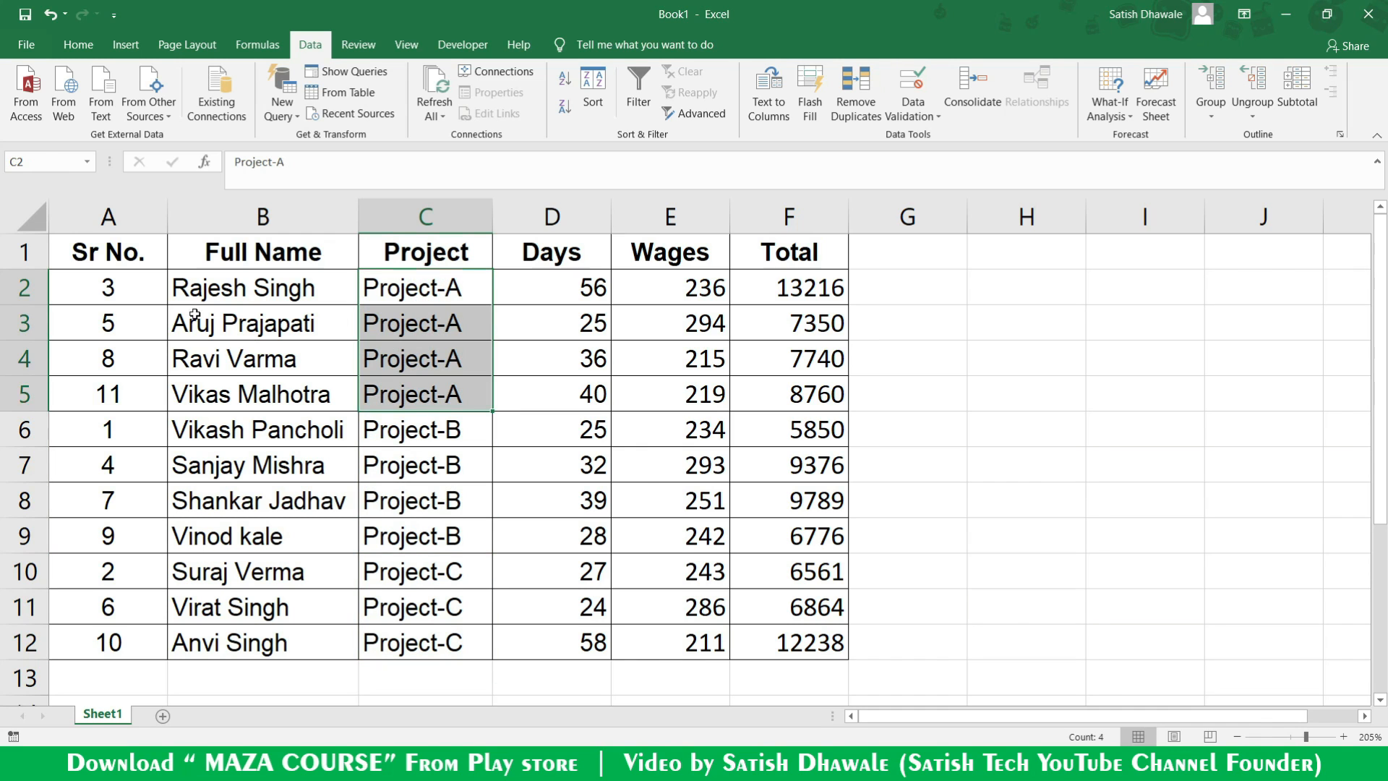
left_click_drag(74, 293, 478, 289)
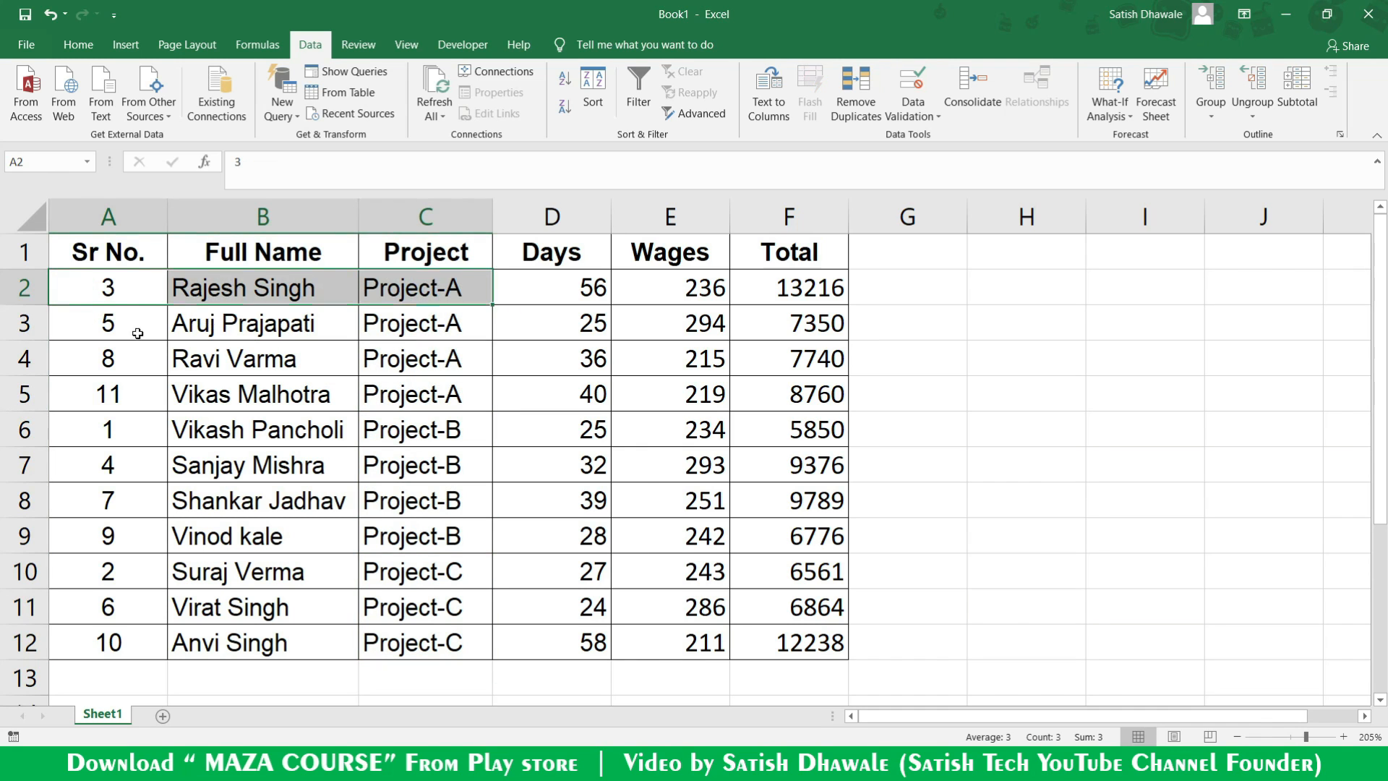
left_click_drag(138, 333, 434, 325)
left_click(99, 362)
left_click_drag(99, 361, 405, 362)
left_click_drag(134, 398, 292, 535)
left_click_drag(296, 430, 552, 427)
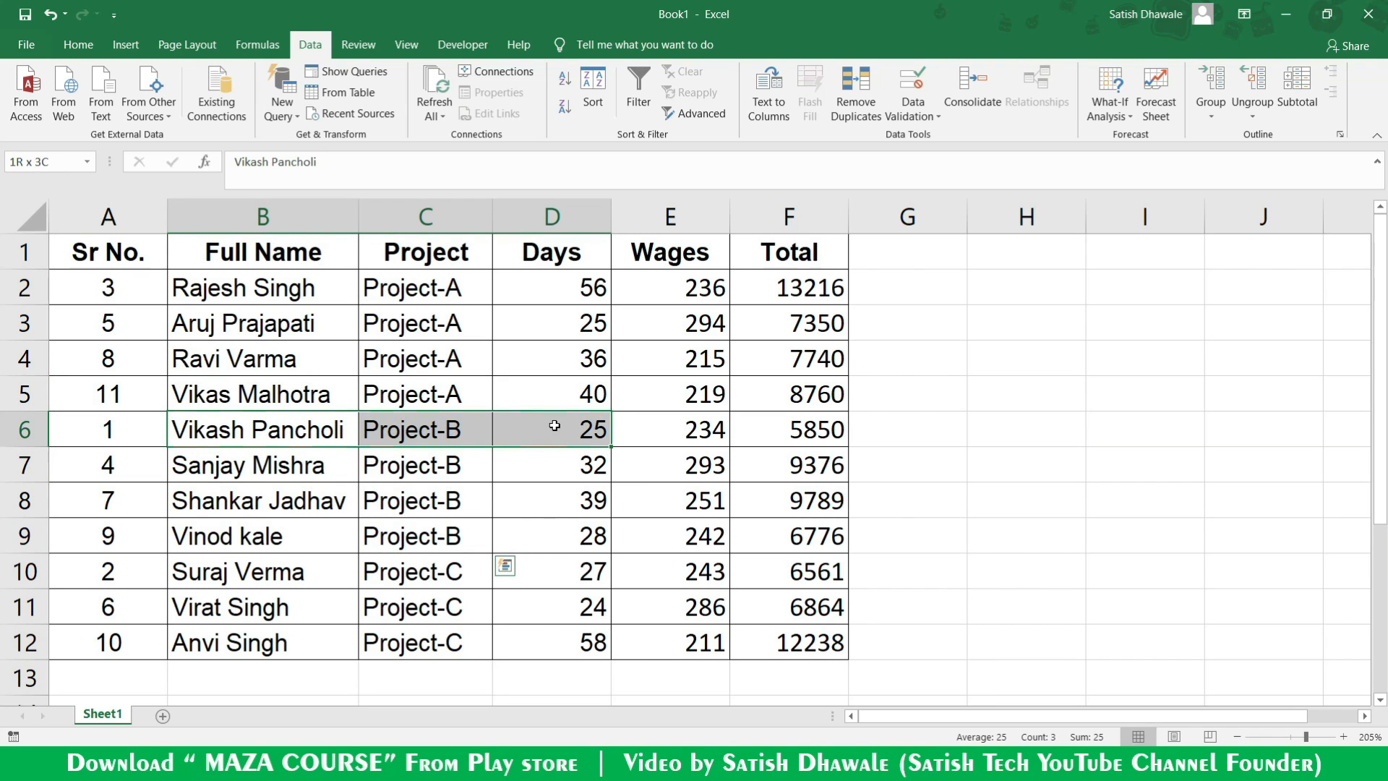
Step: Set up a Subtotal for the whole table at each change in Project, using the Sum function
left_click(105, 256)
key("ctrl+a")
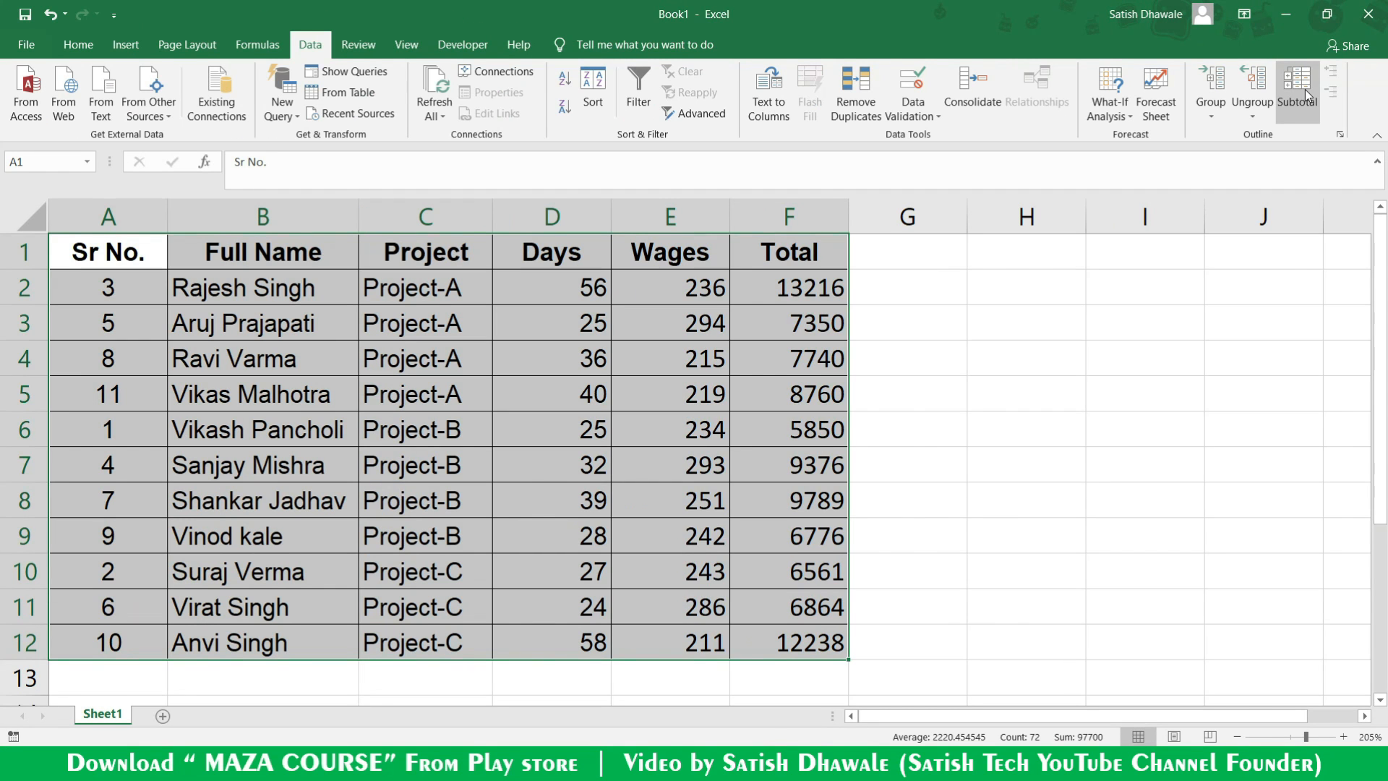
left_click(1298, 83)
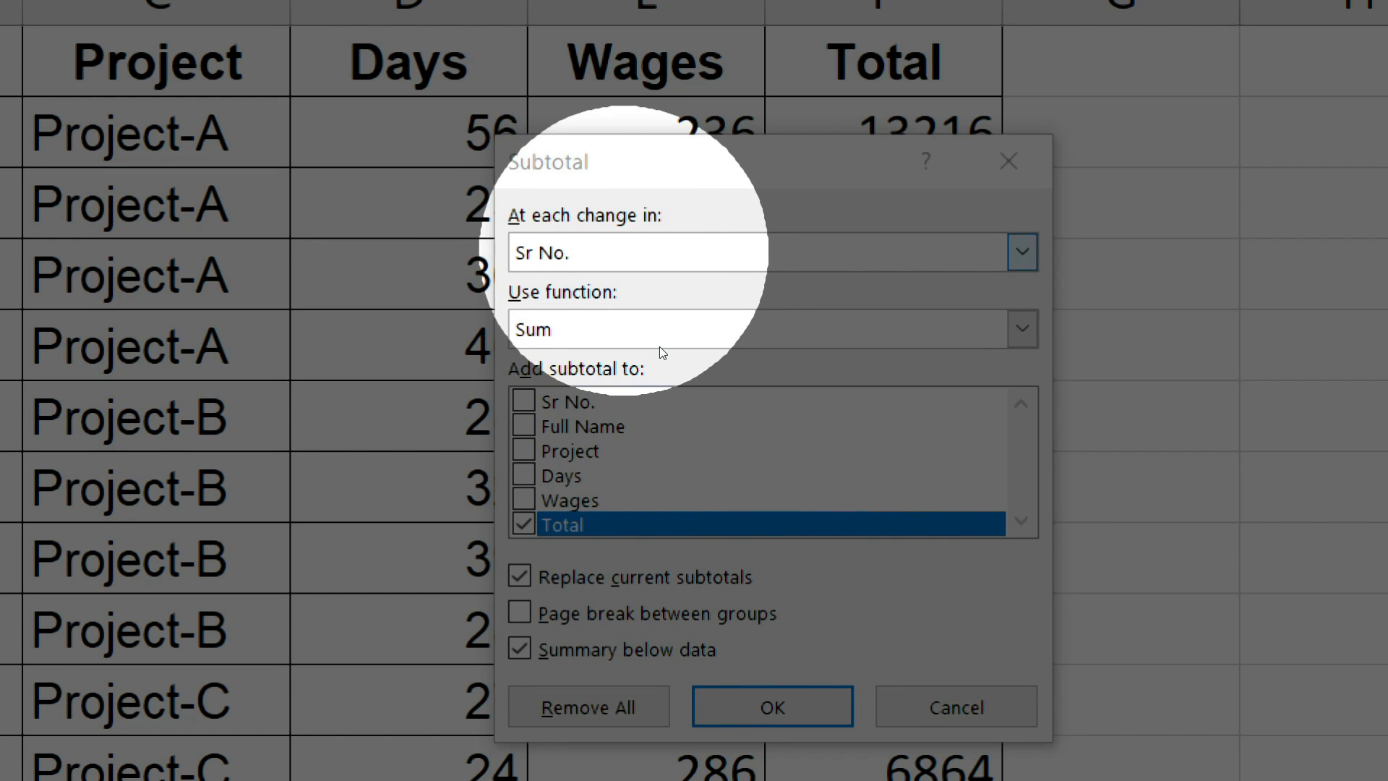
left_click(630, 252)
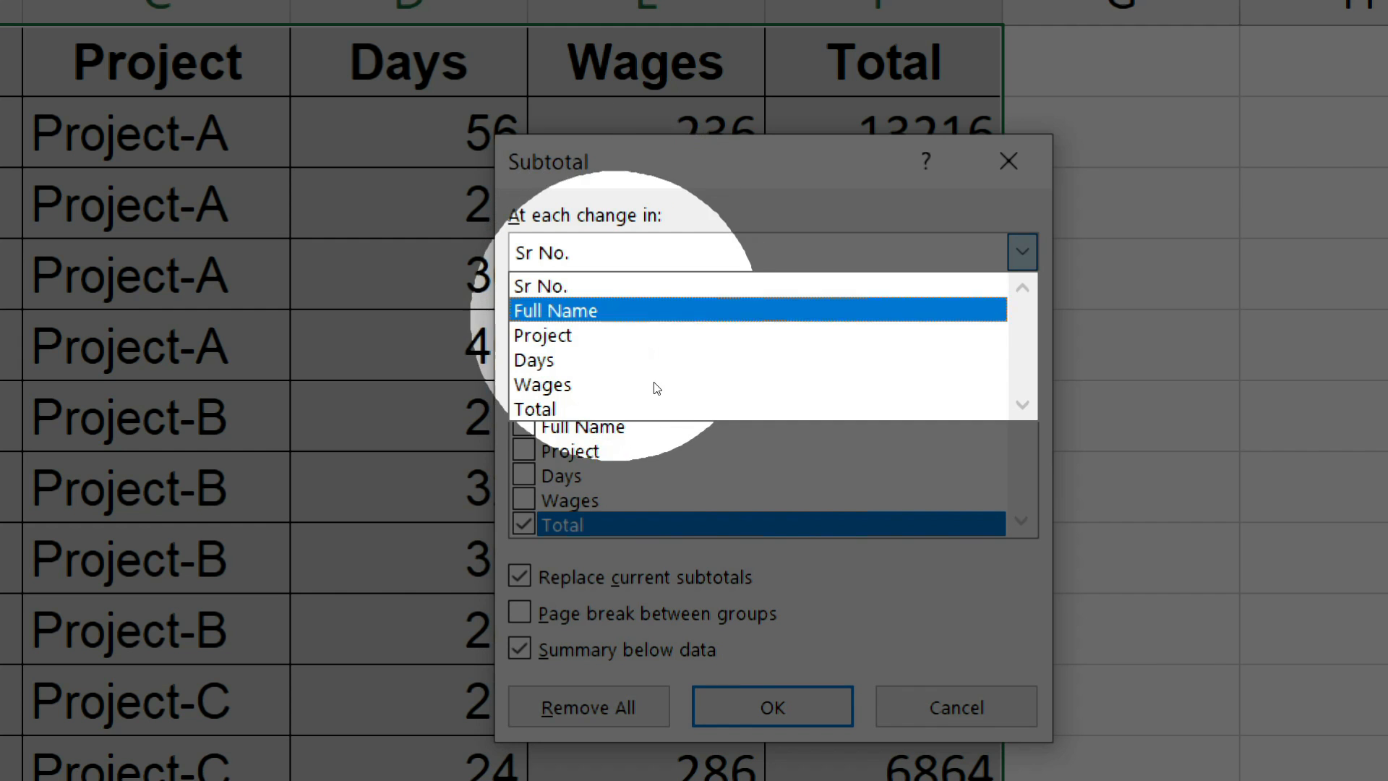
key("Down")
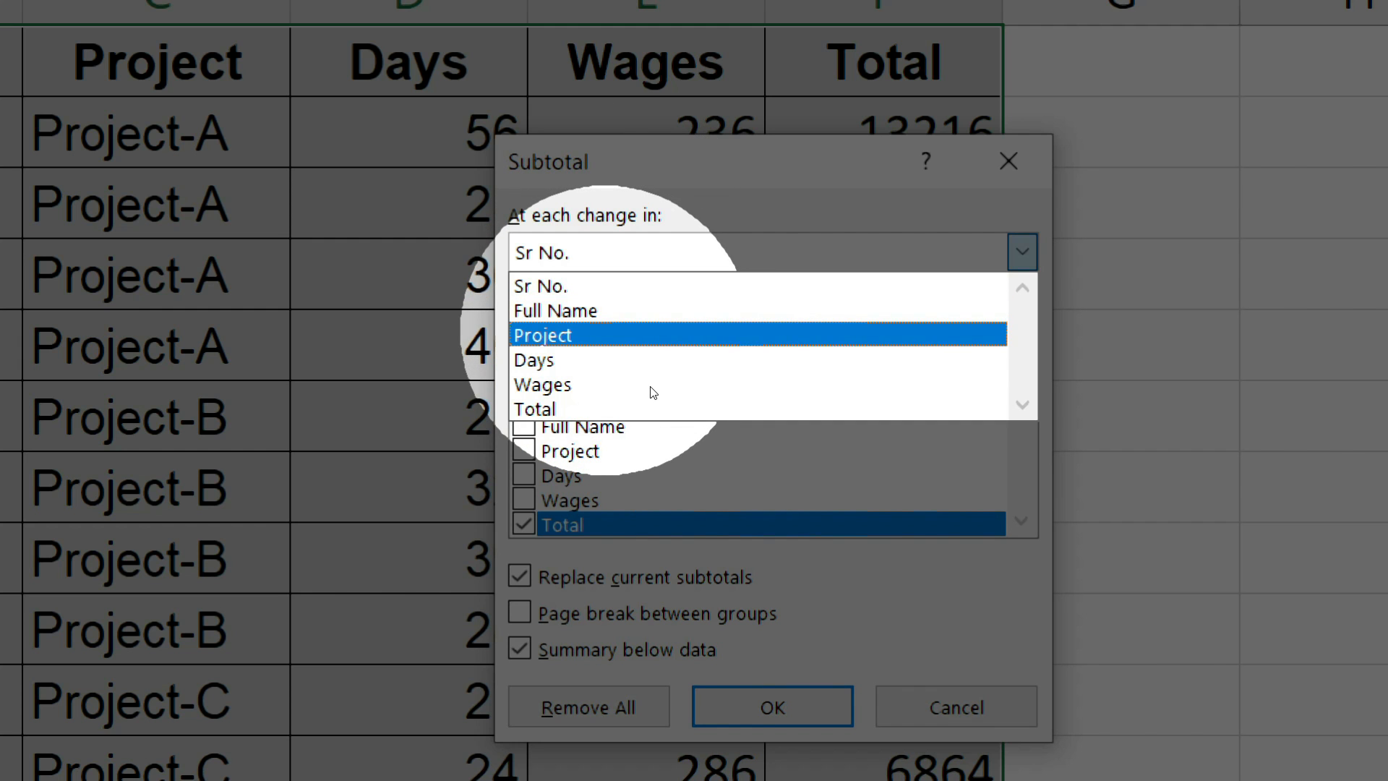
key("Return")
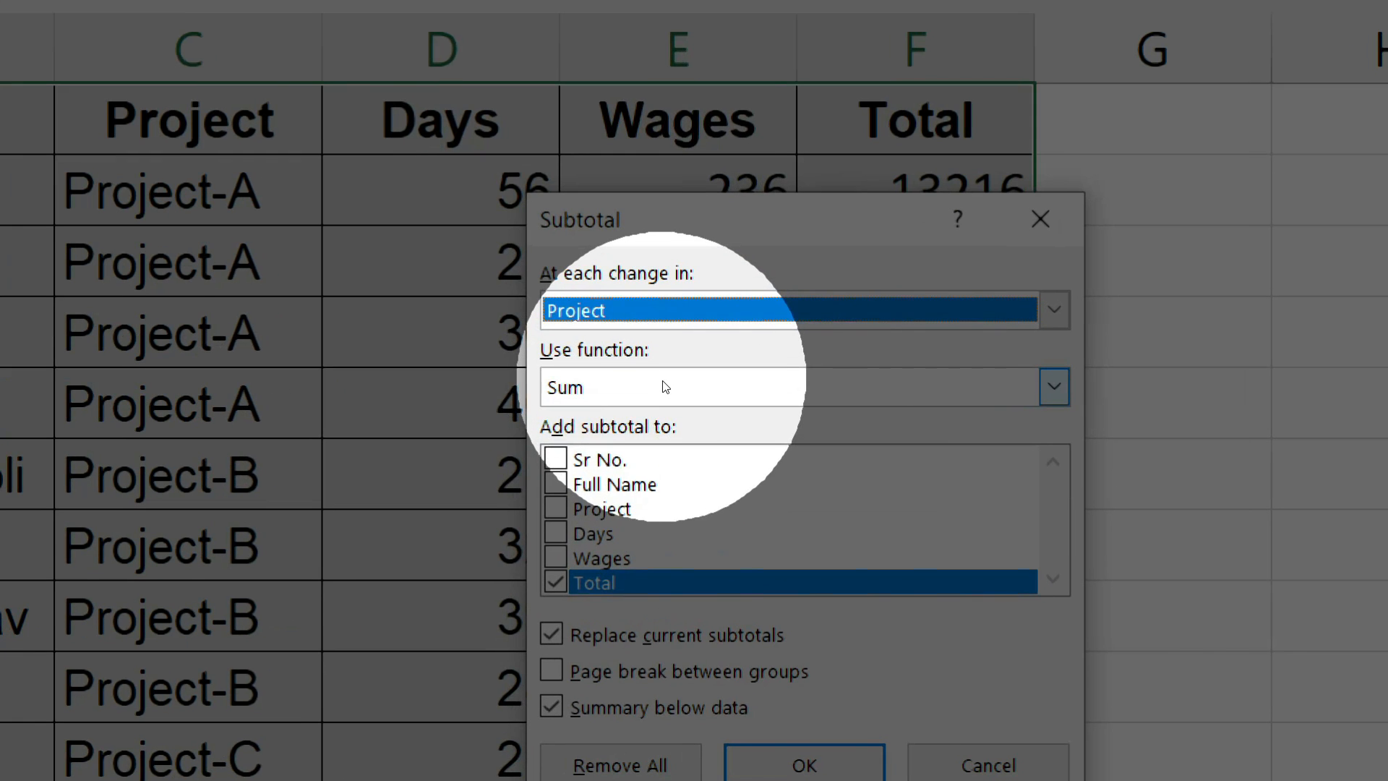
left_click(665, 386)
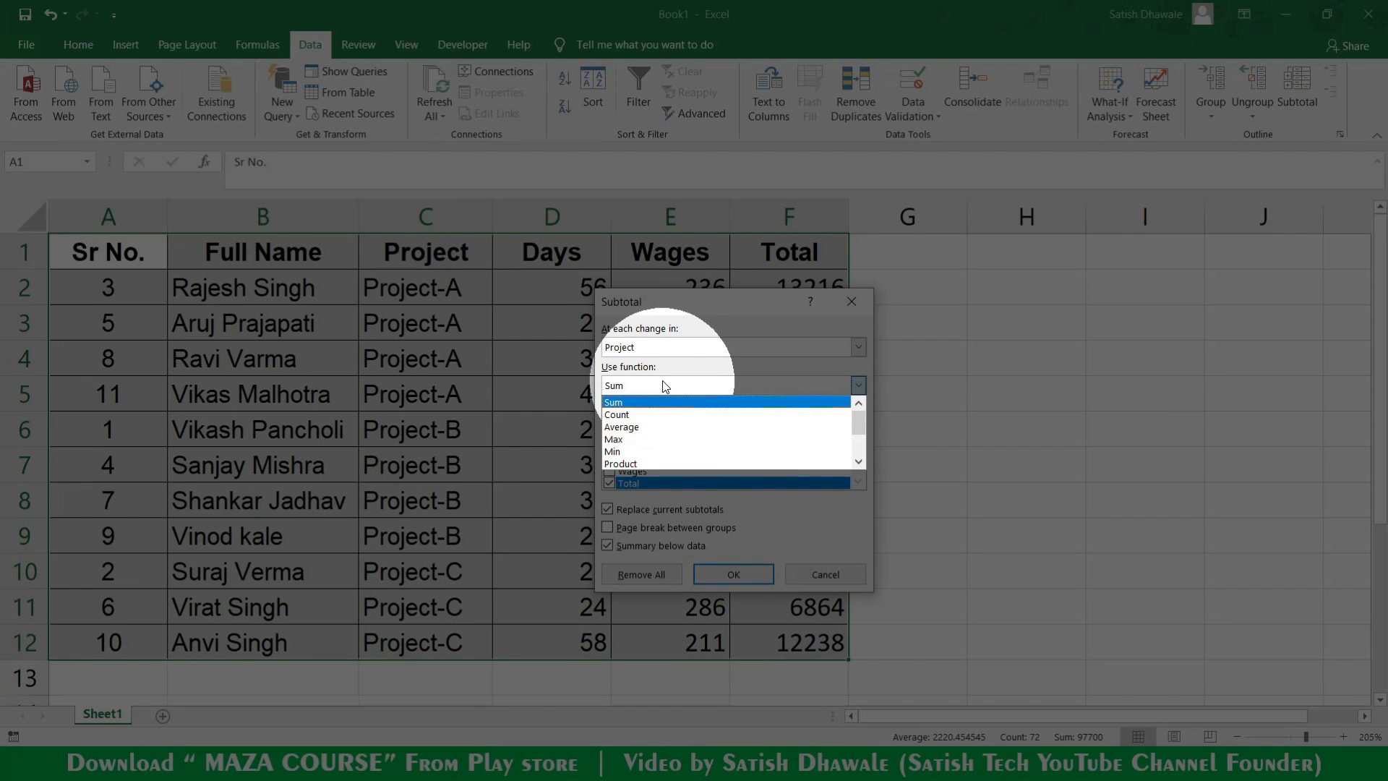
left_click(665, 387)
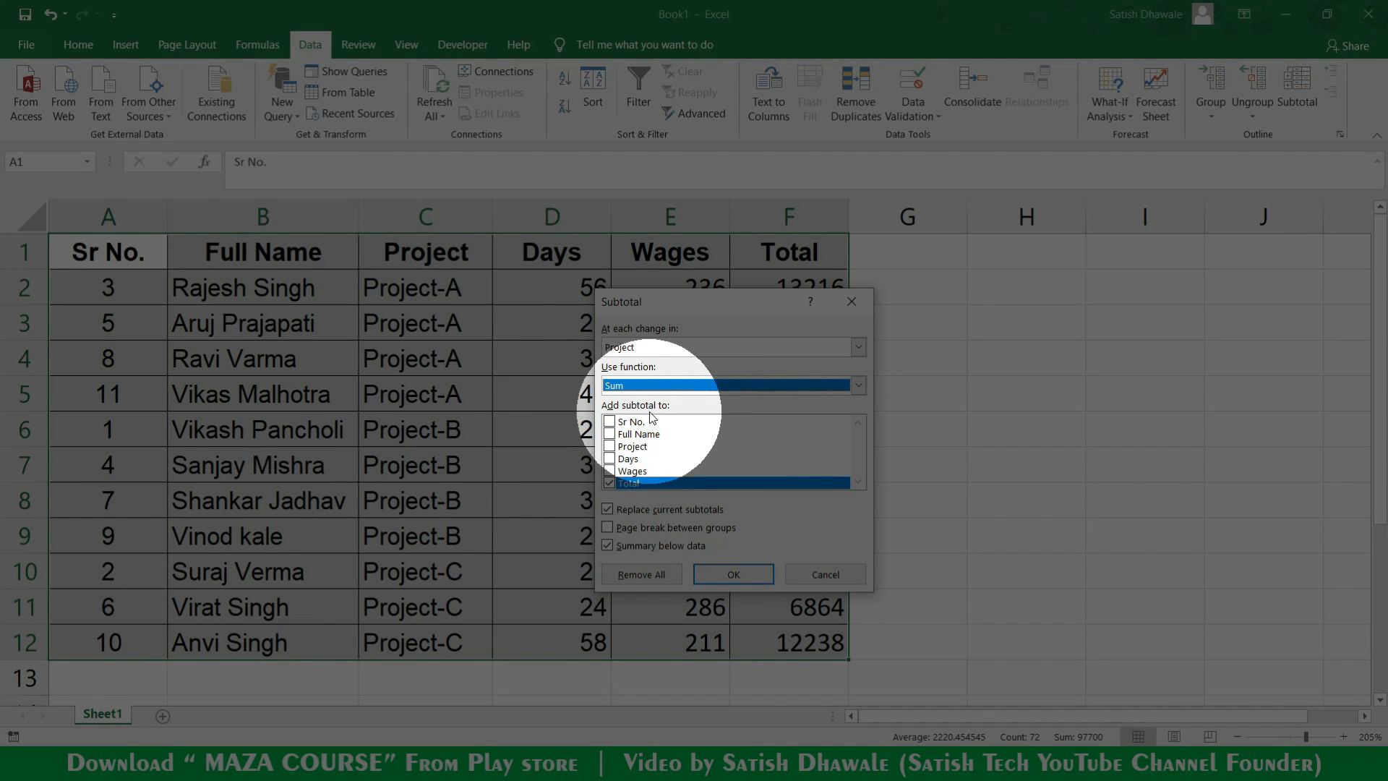
Step: Choose only Days and Total as the columns to subtotal, and apply the subtotals to the table
left_click(628, 483)
left_click(610, 483)
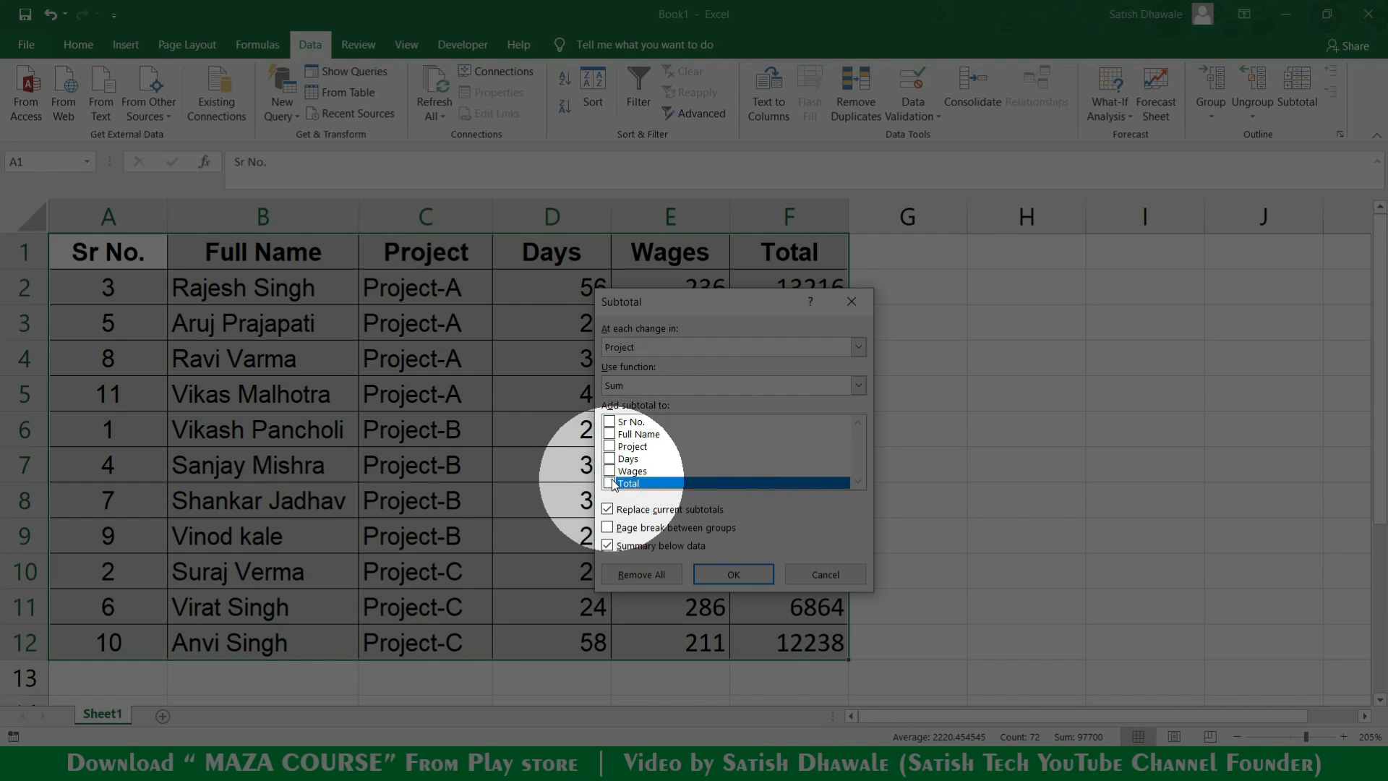
left_click(611, 472)
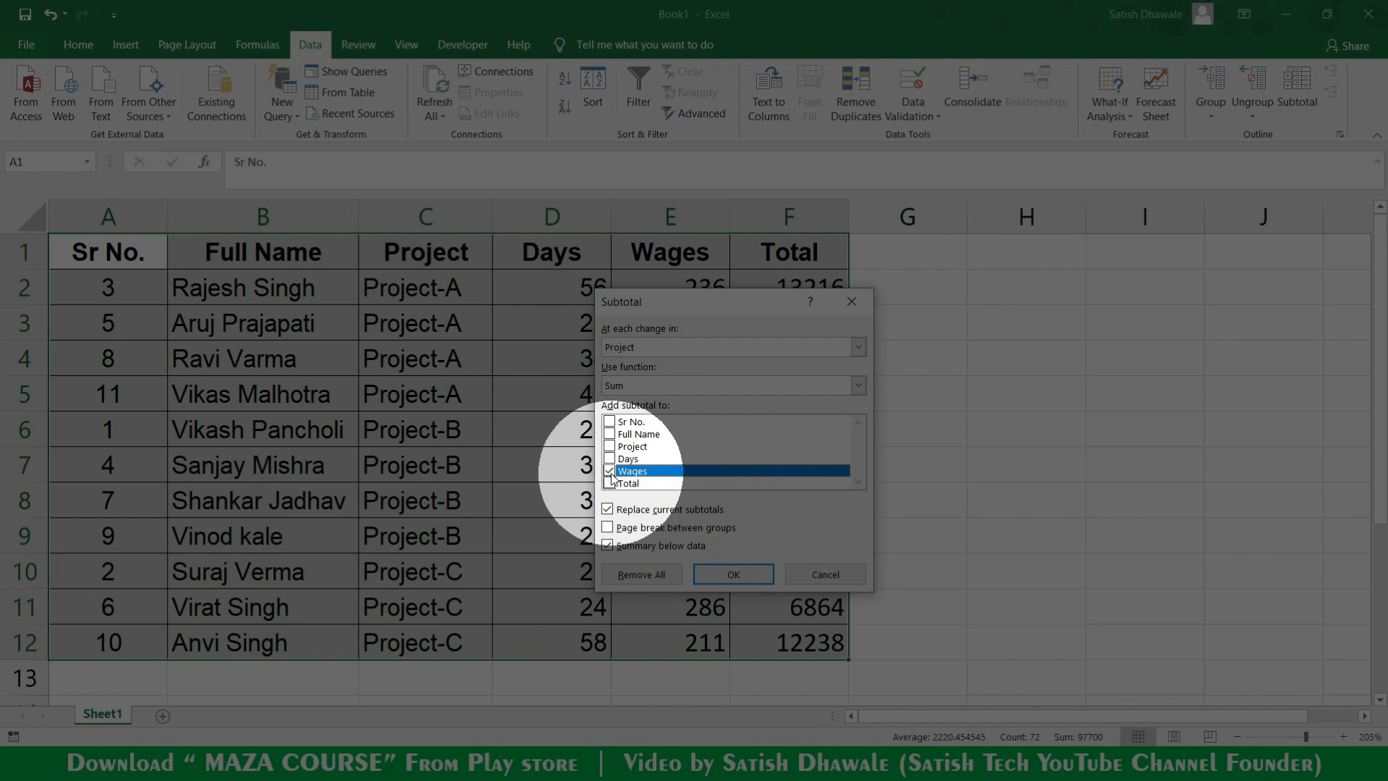
left_click(610, 460)
left_click(609, 472)
left_click(611, 483)
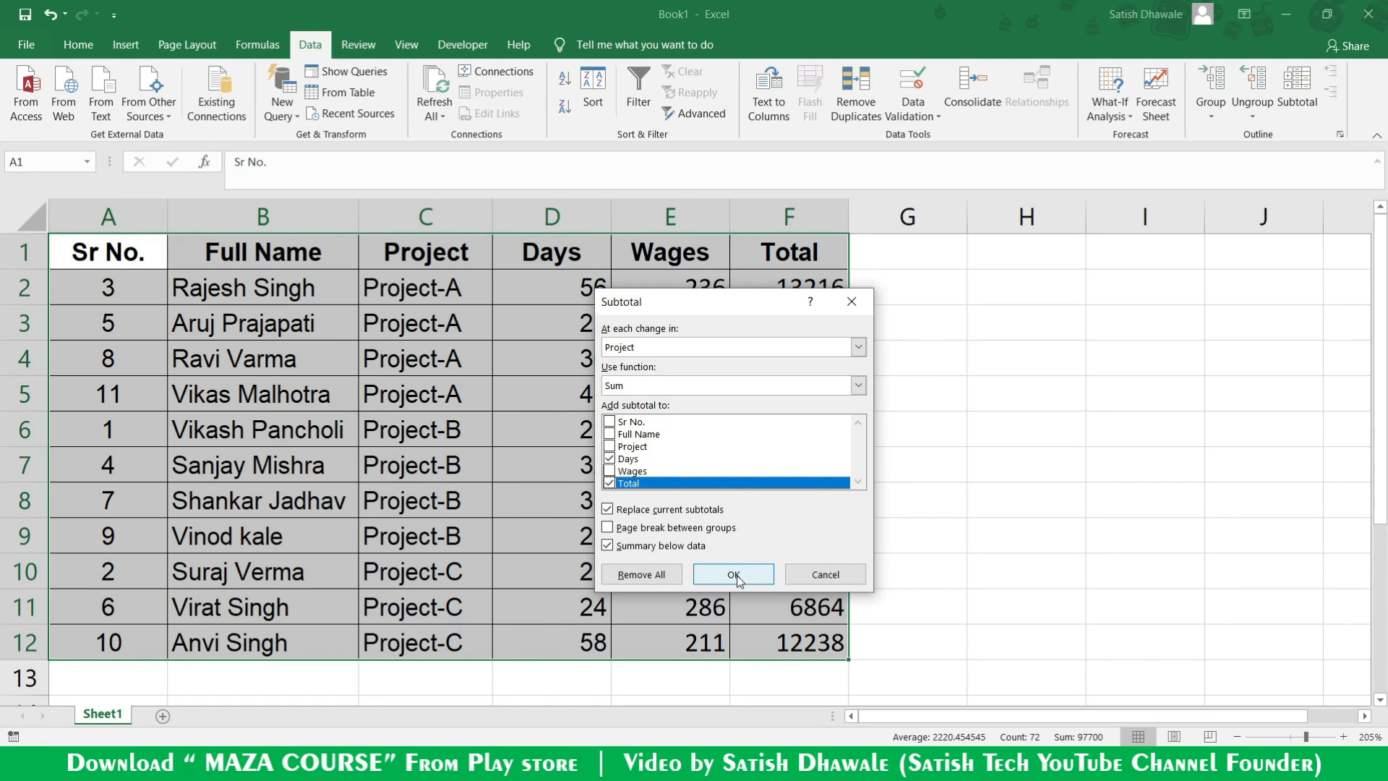
left_click(734, 575)
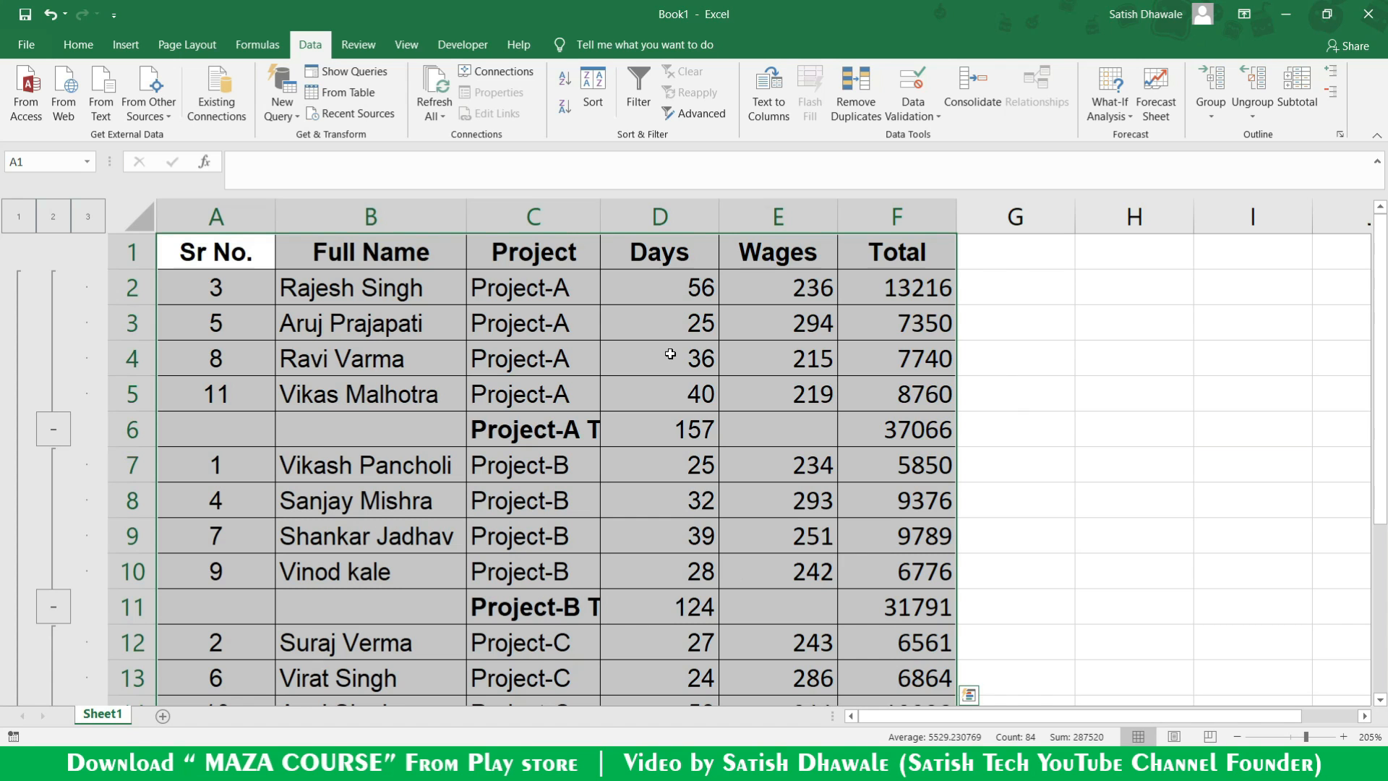
Step: Widen the Project column to fit the subtotal labels and check the Days and Total subtotals of Project-A
left_click_drag(599, 221, 710, 221)
left_click_drag(551, 432, 1012, 431)
left_click(779, 429)
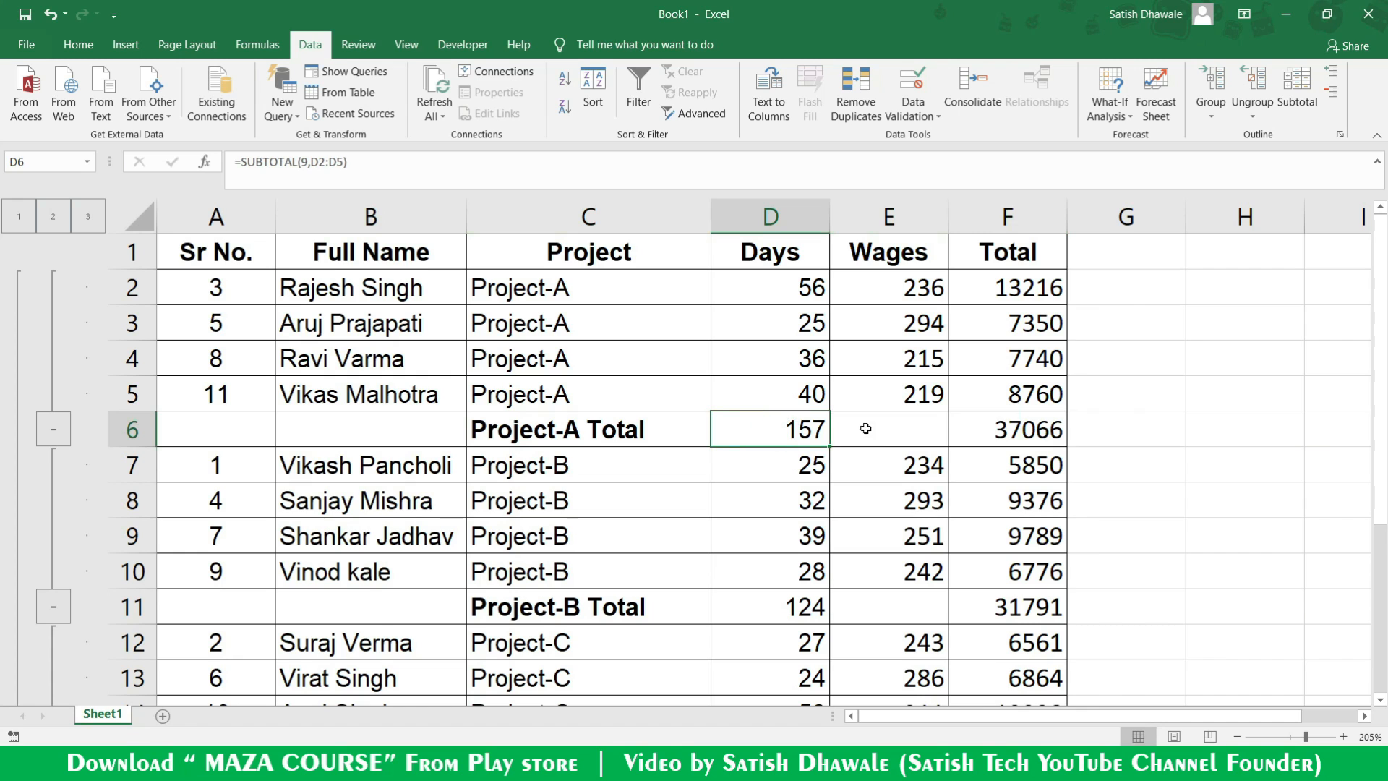
left_click(1009, 428)
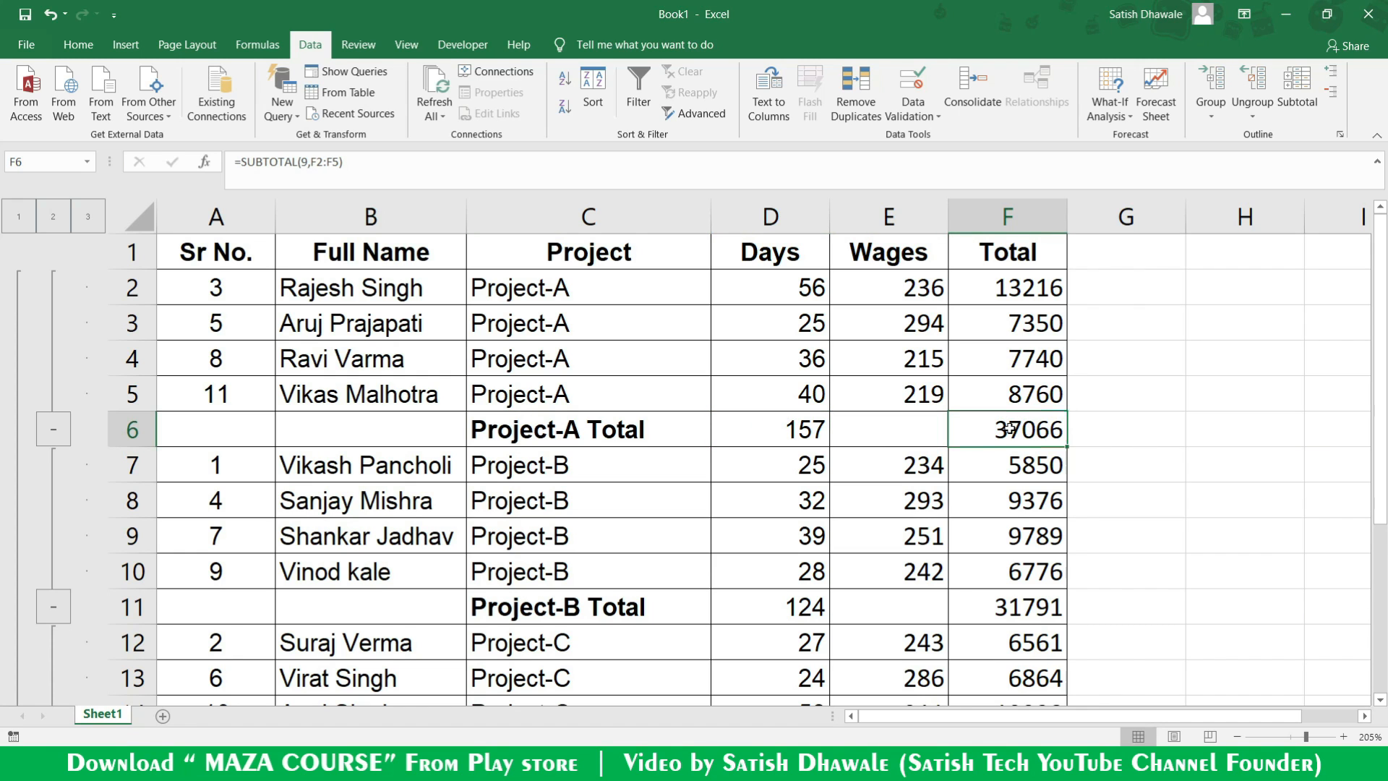
Step: Inspect the Days and Total subtotals in the Project-B Total and Project-C Total rows
left_click(789, 606)
left_click(1027, 607)
left_click(804, 606)
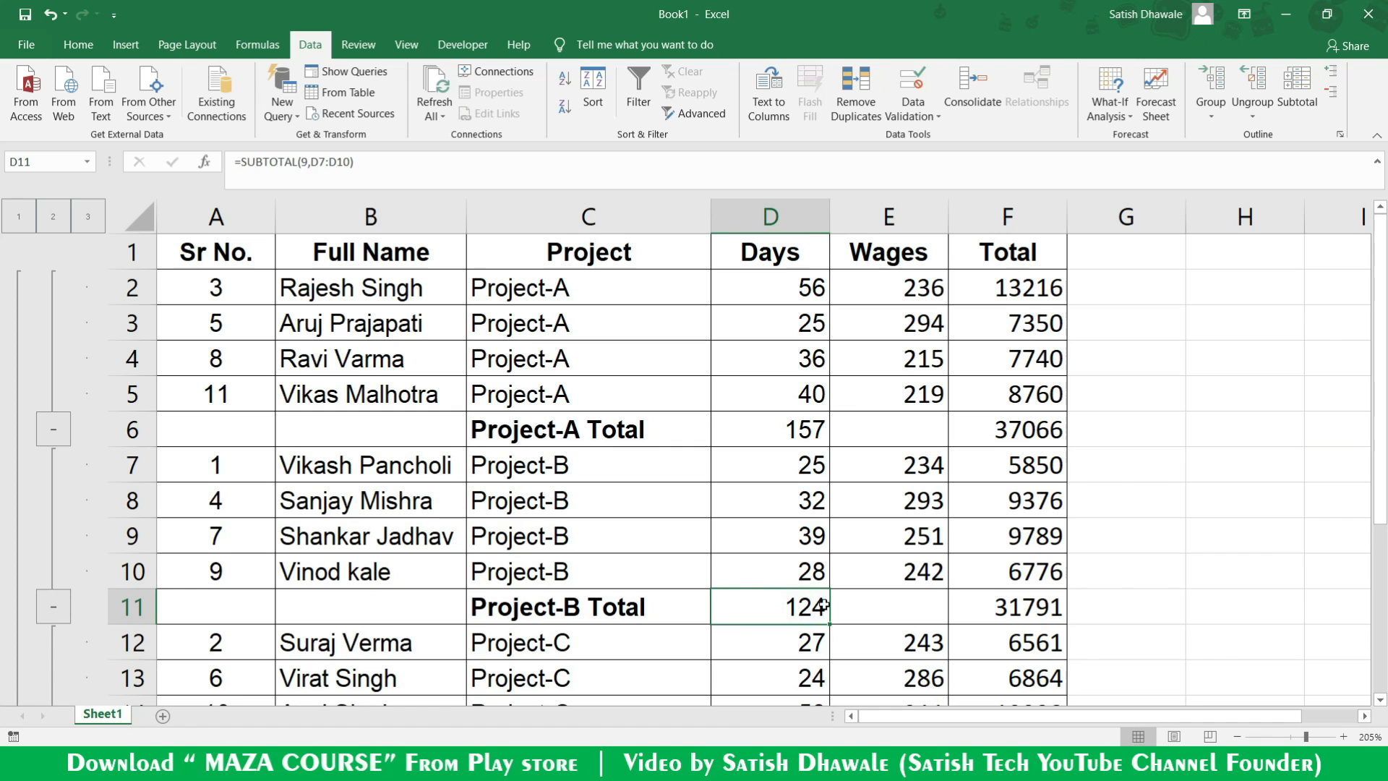
left_click(1051, 605)
scroll(1041, 600, "down", 2)
left_click(778, 537)
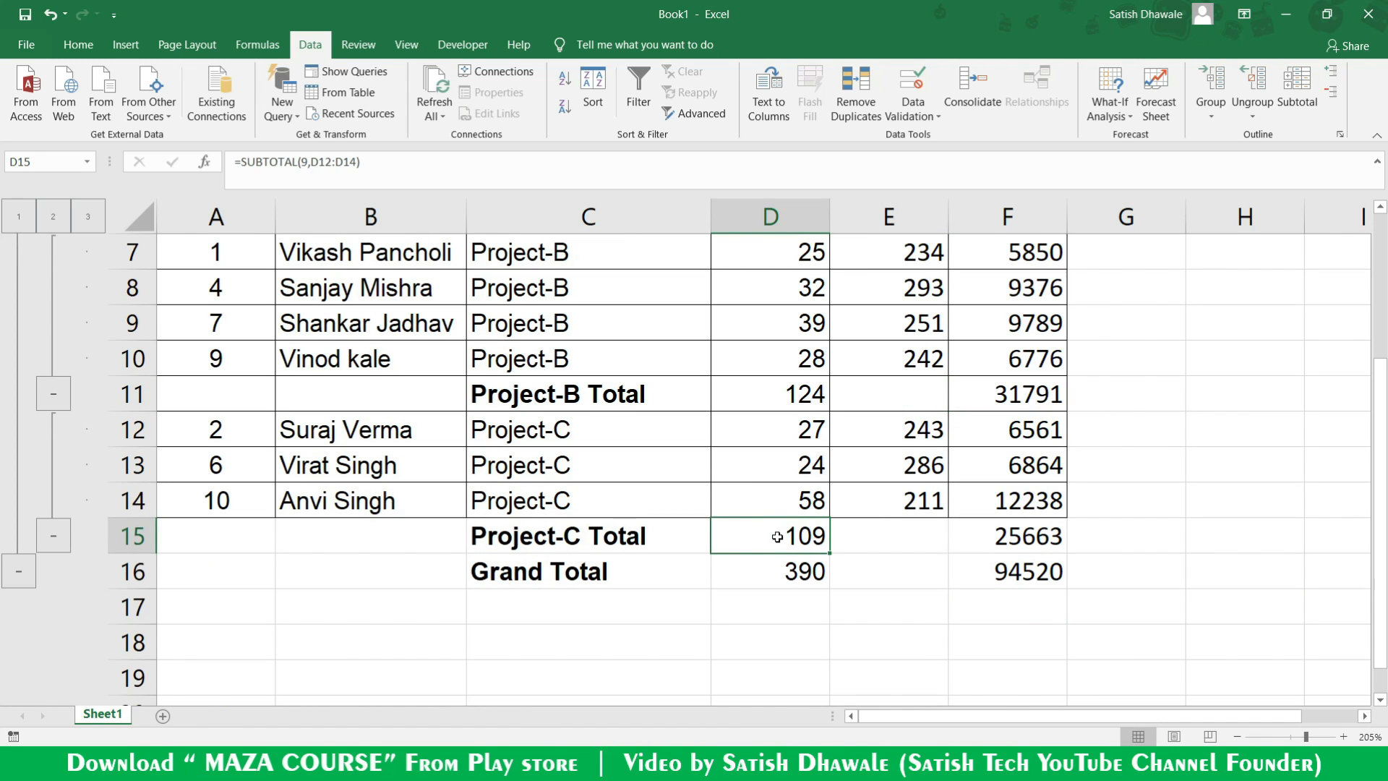
left_click(1031, 530)
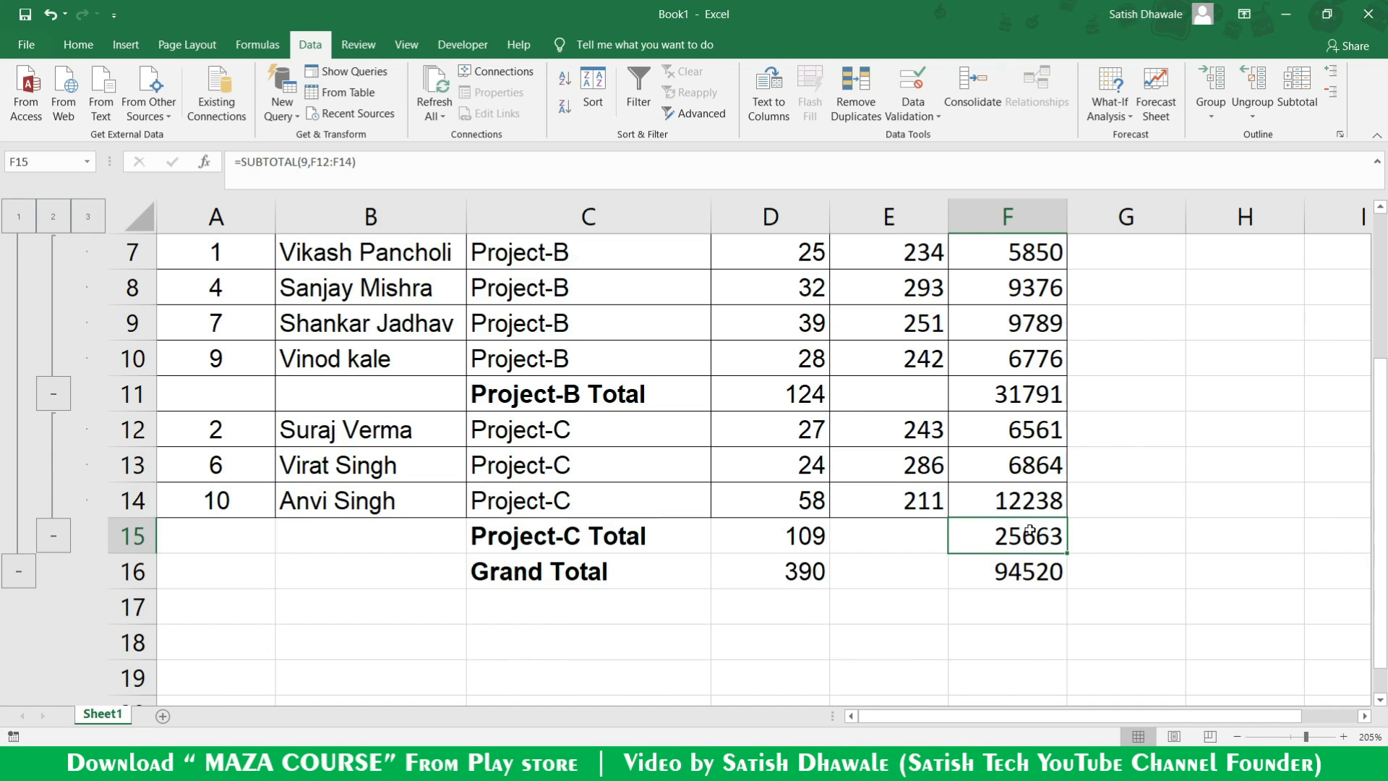
scroll(1031, 530, "up", 2)
Step: Collapse the Project-A, Project-B and Project-C groups to their subtotal rows and select the three projects' totals
left_click(58, 434)
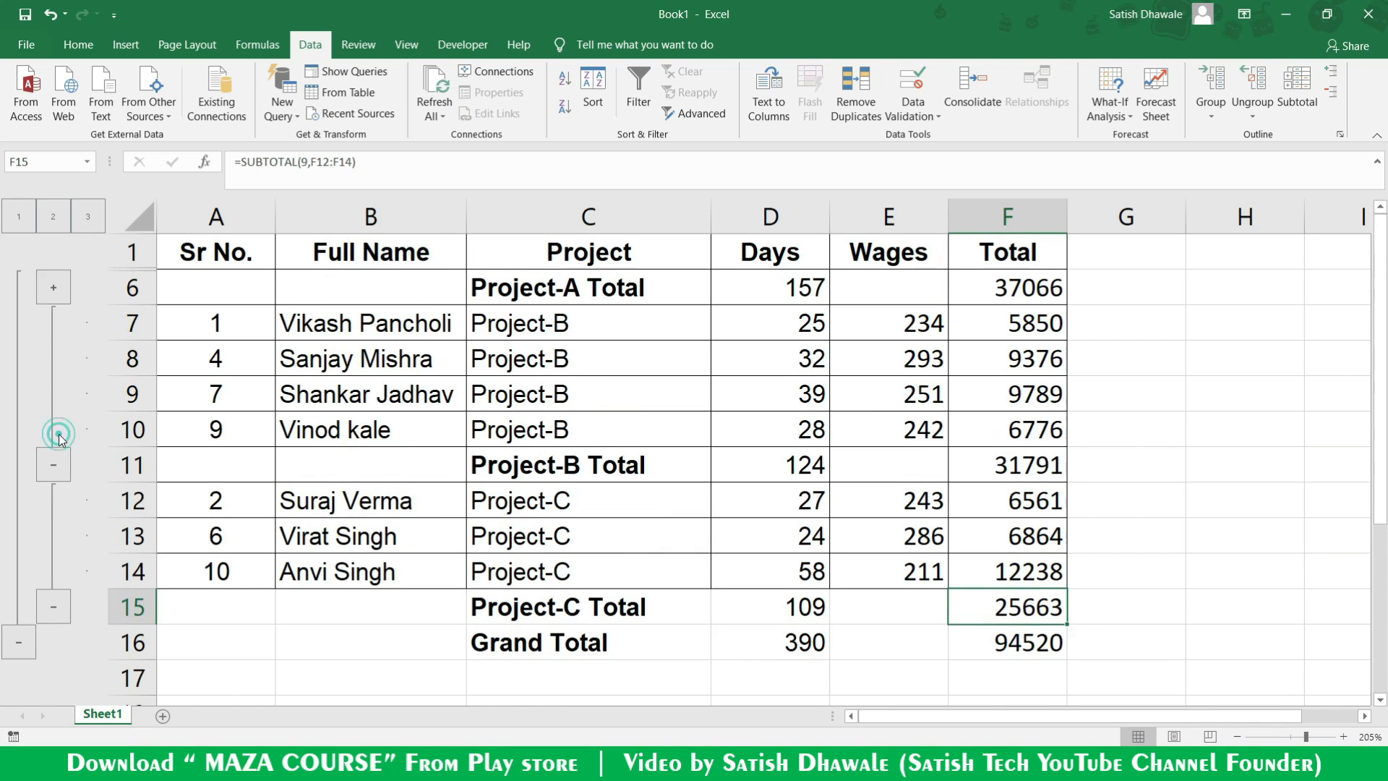
left_click(58, 469)
left_click(58, 470)
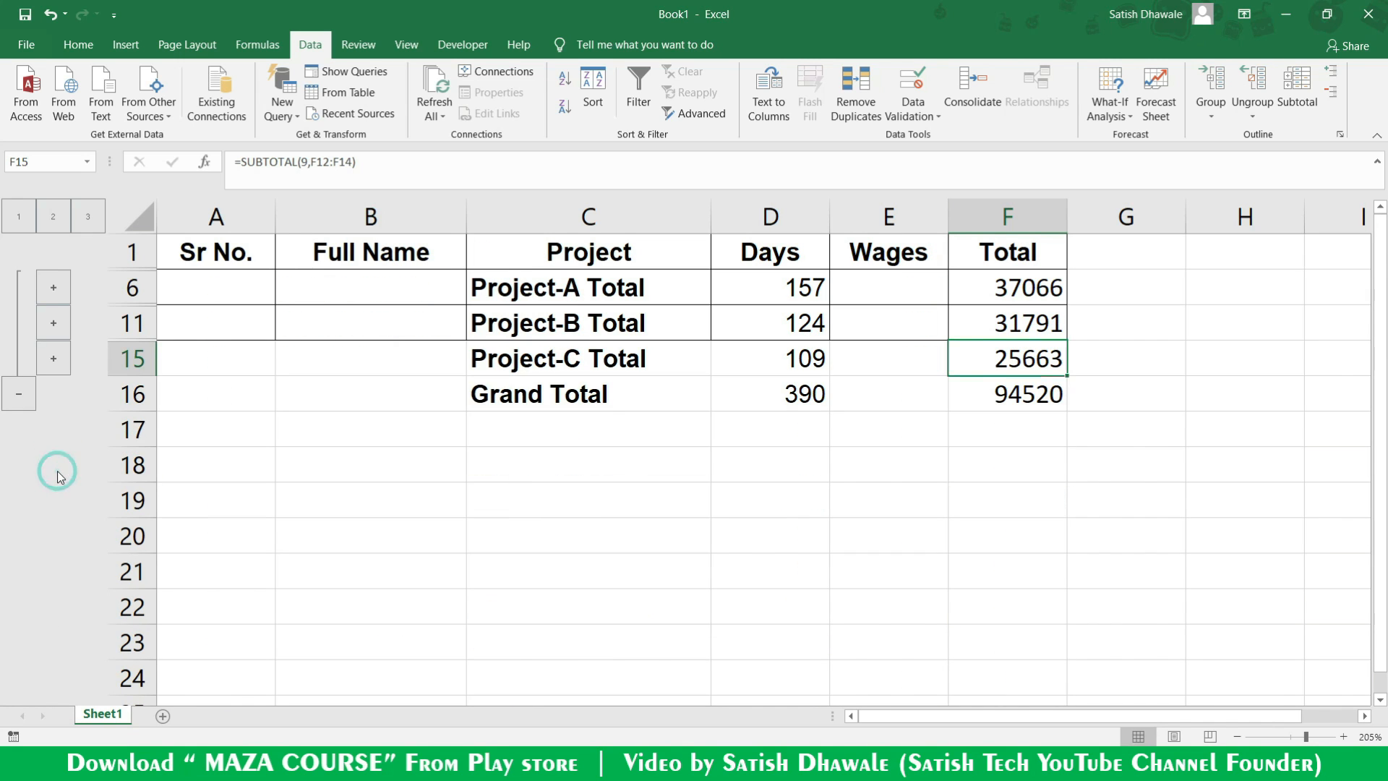
left_click_drag(568, 289, 1053, 349)
Step: Expand the Project-A, Project-B and Project-C groups to show their detail rows again
left_click(40, 291)
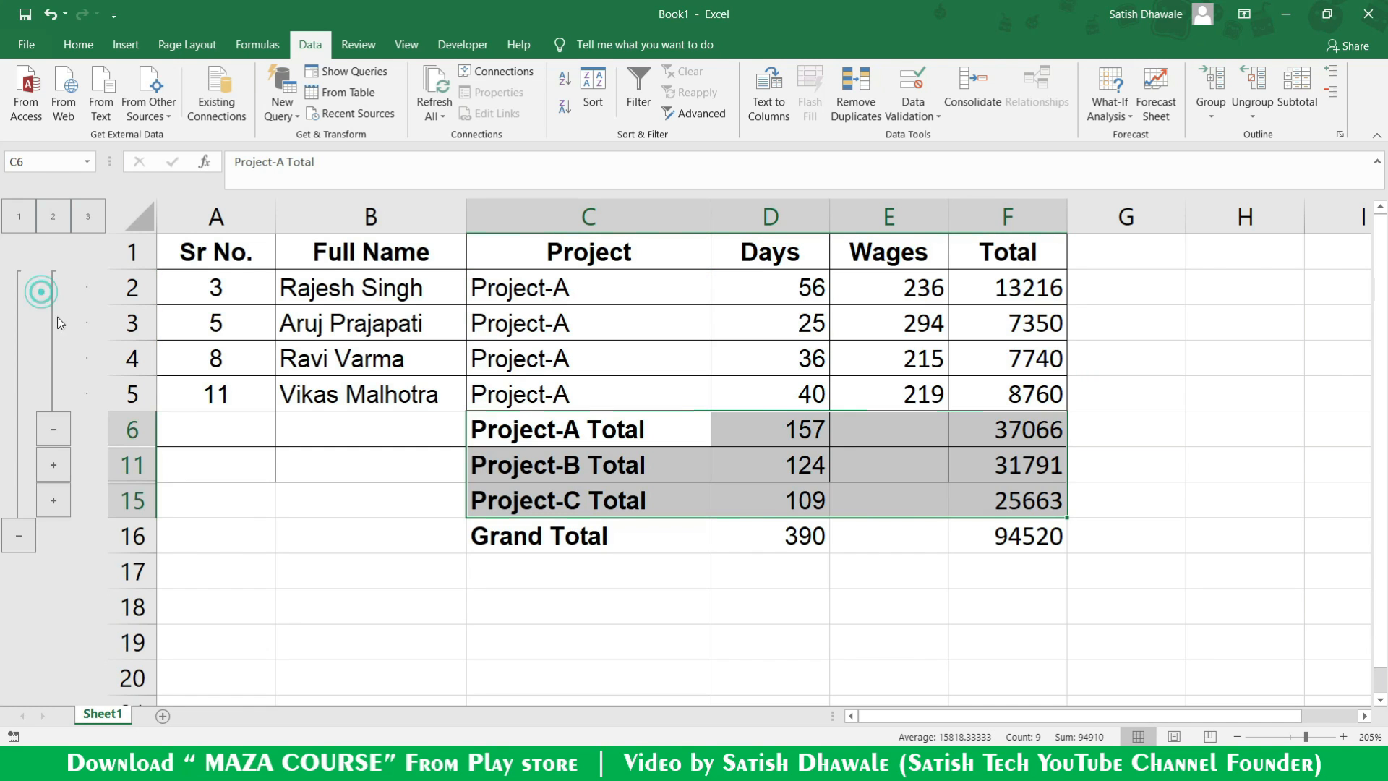
left_click(60, 464)
left_click(60, 637)
scroll(42, 641, "down", 3)
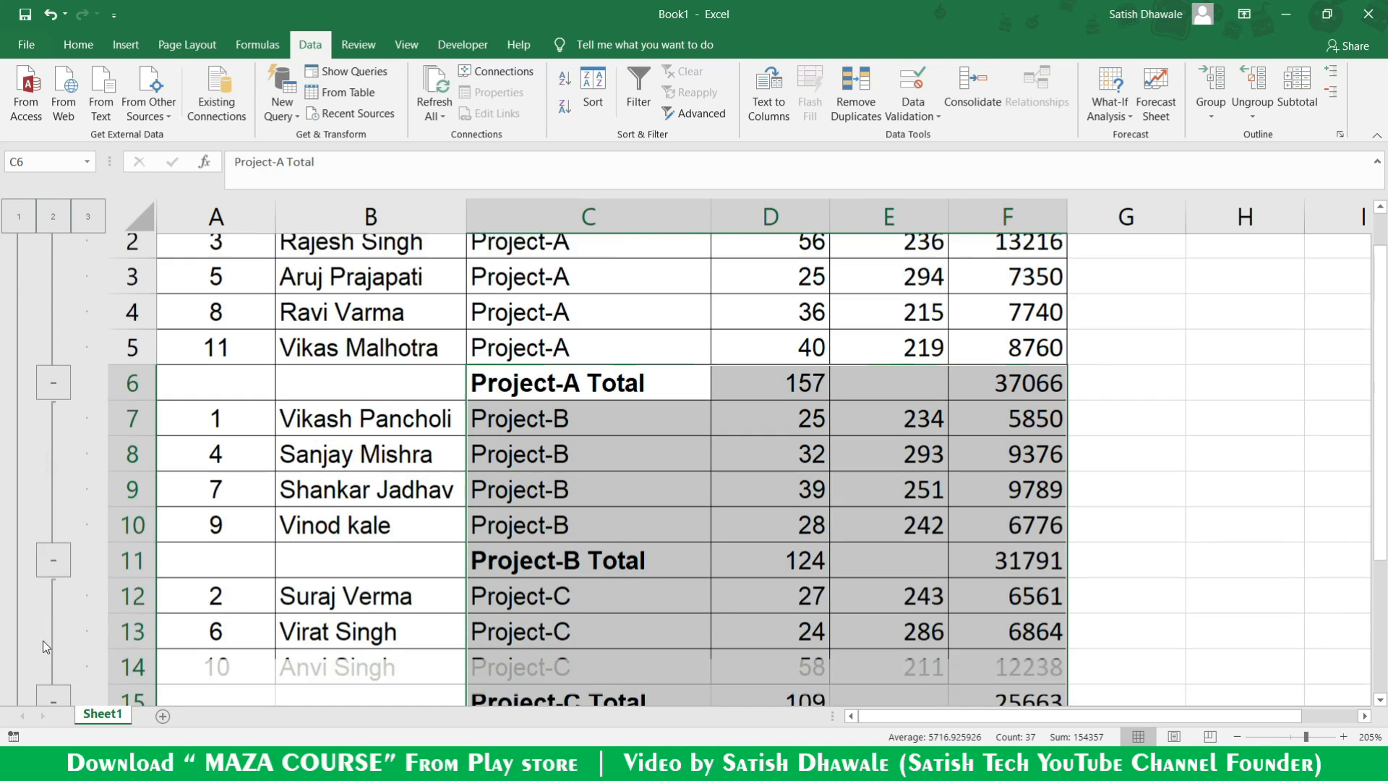
Step: Collapse the outline to the Grand Total row only, and expand it again to show all project rows
left_click(19, 500)
scroll(21, 507, "up", 1)
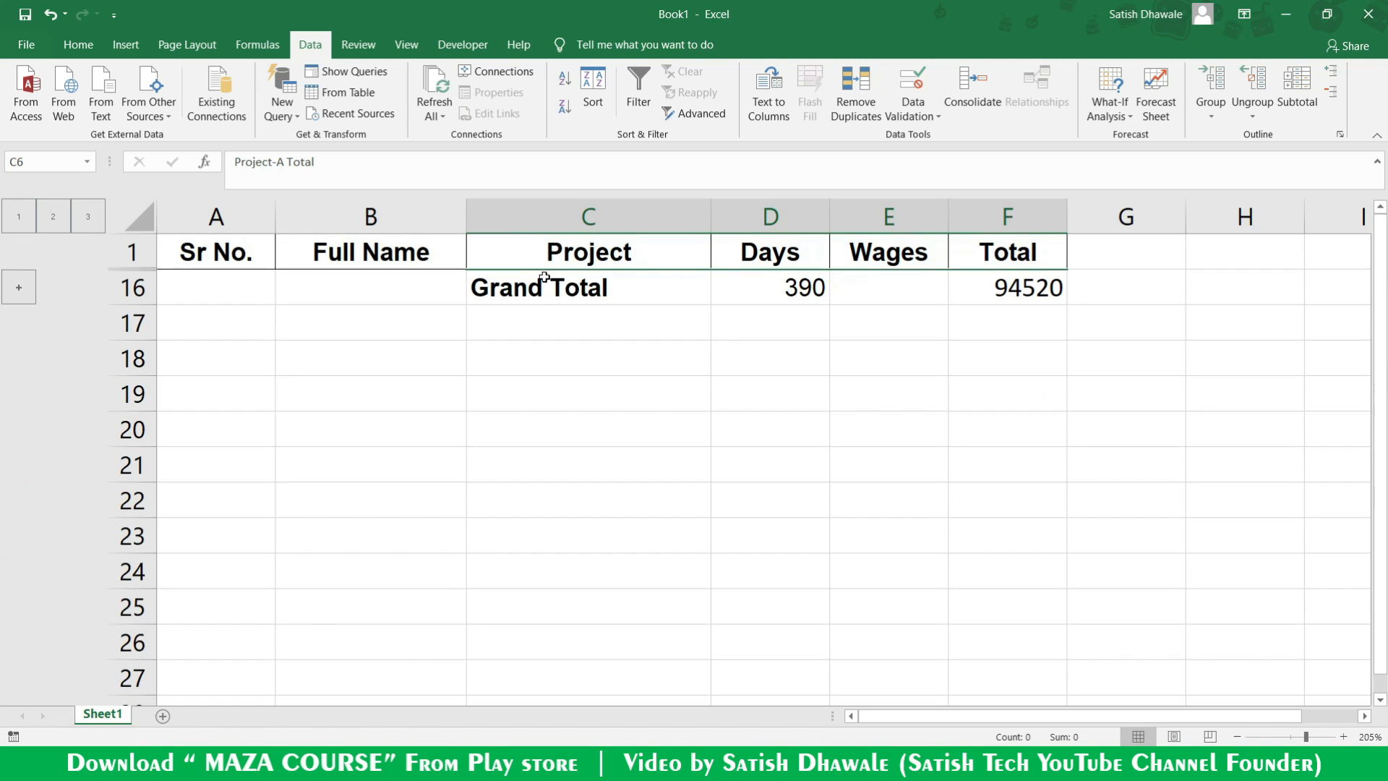
left_click(19, 292)
scroll(89, 426, "up", 1)
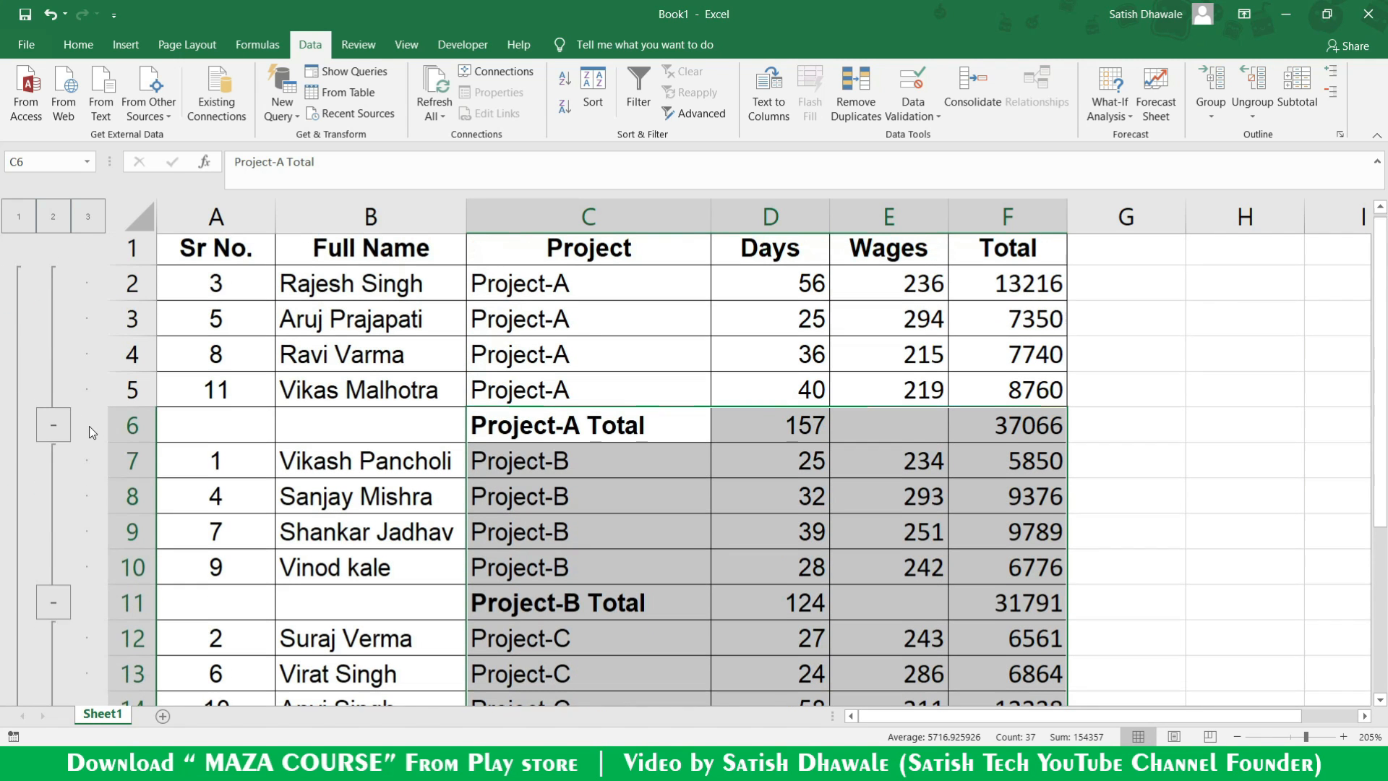
left_click(650, 433)
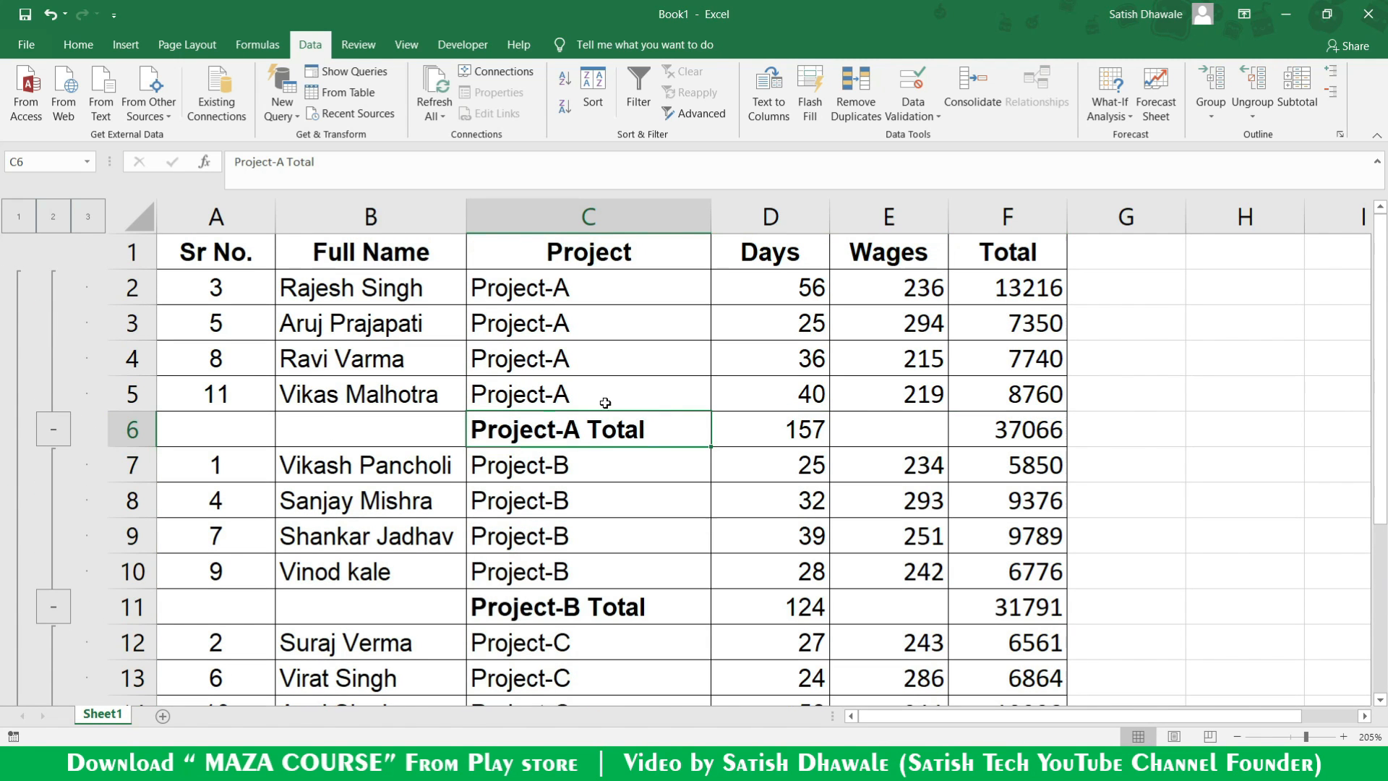
Step: Remove all subtotals from the whole wage table to restore the plain list
scroll(448, 345, "down", 2)
scroll(451, 346, "up", 2)
left_click(448, 359)
key("ctrl+a")
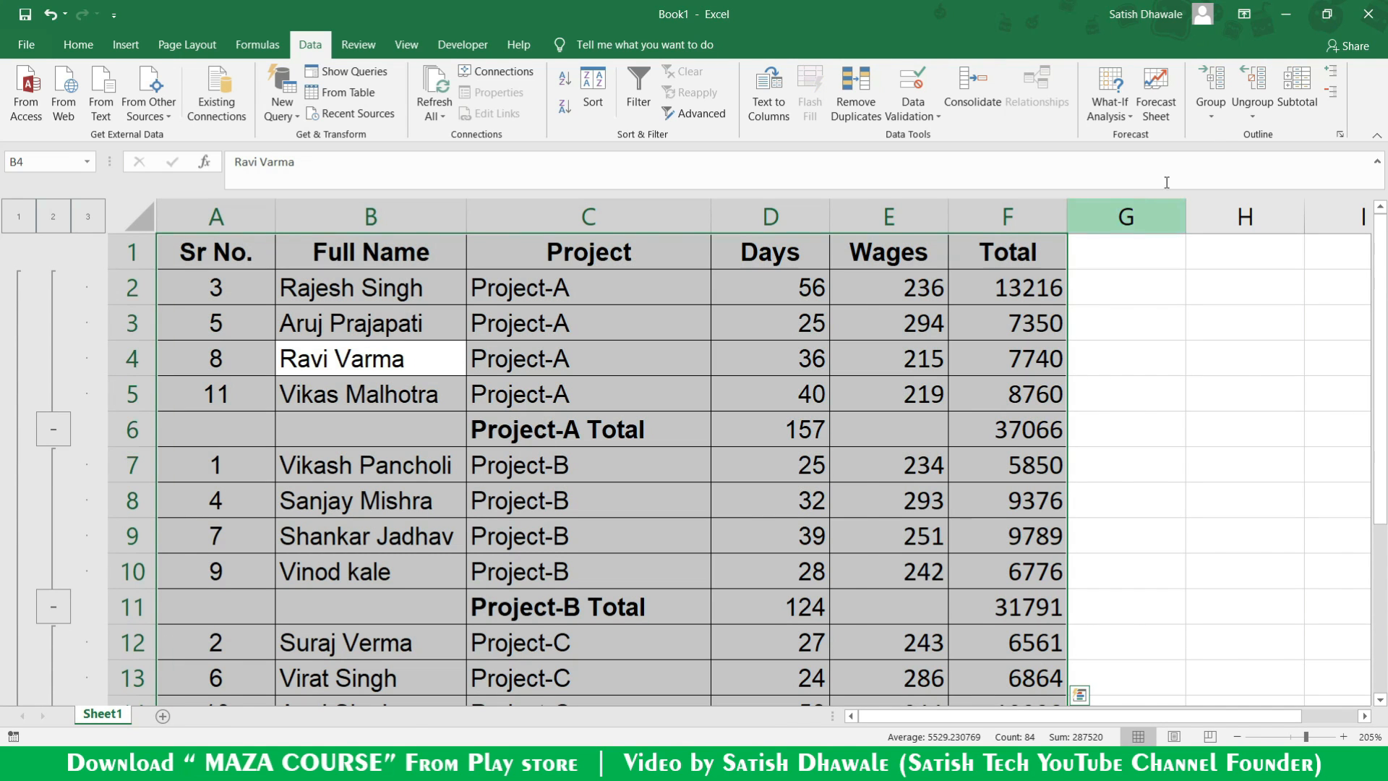
left_click(1297, 101)
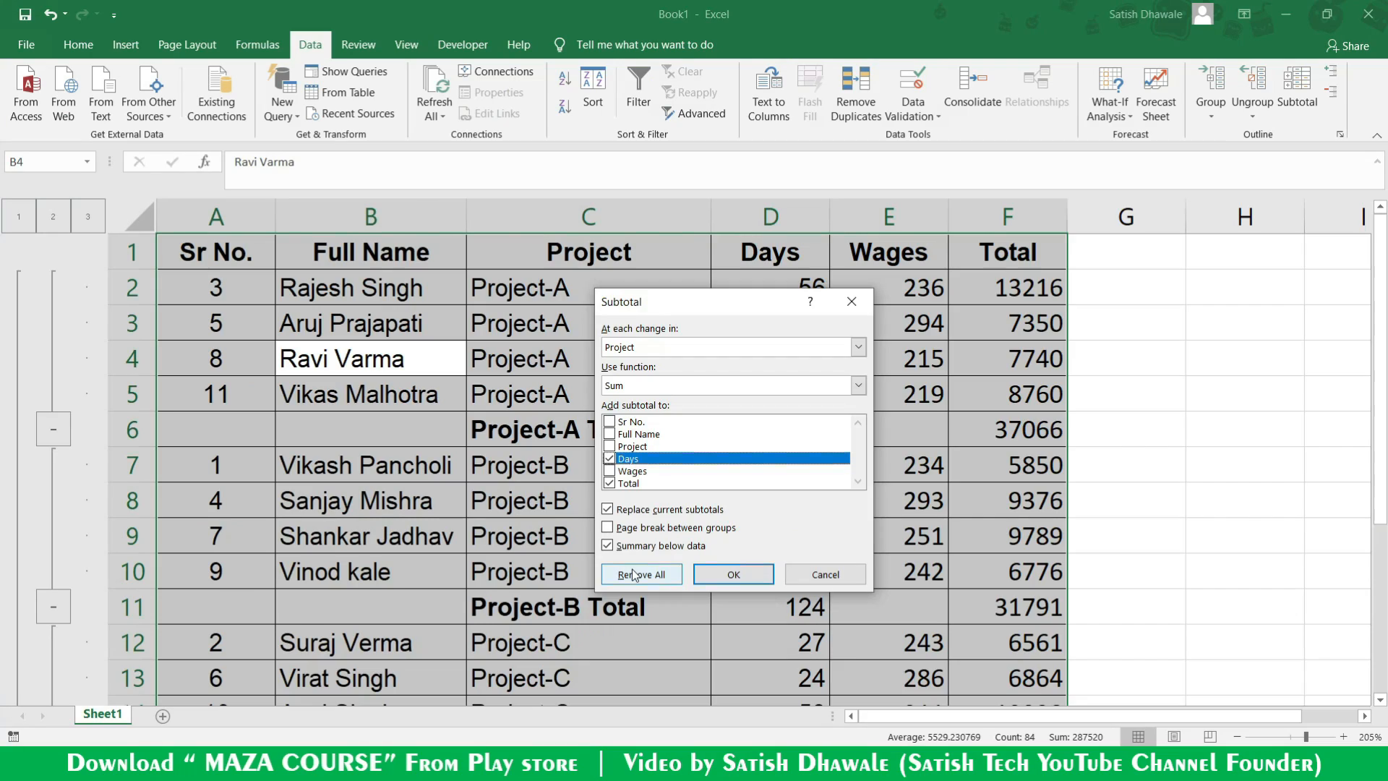
left_click(634, 575)
left_click(402, 528)
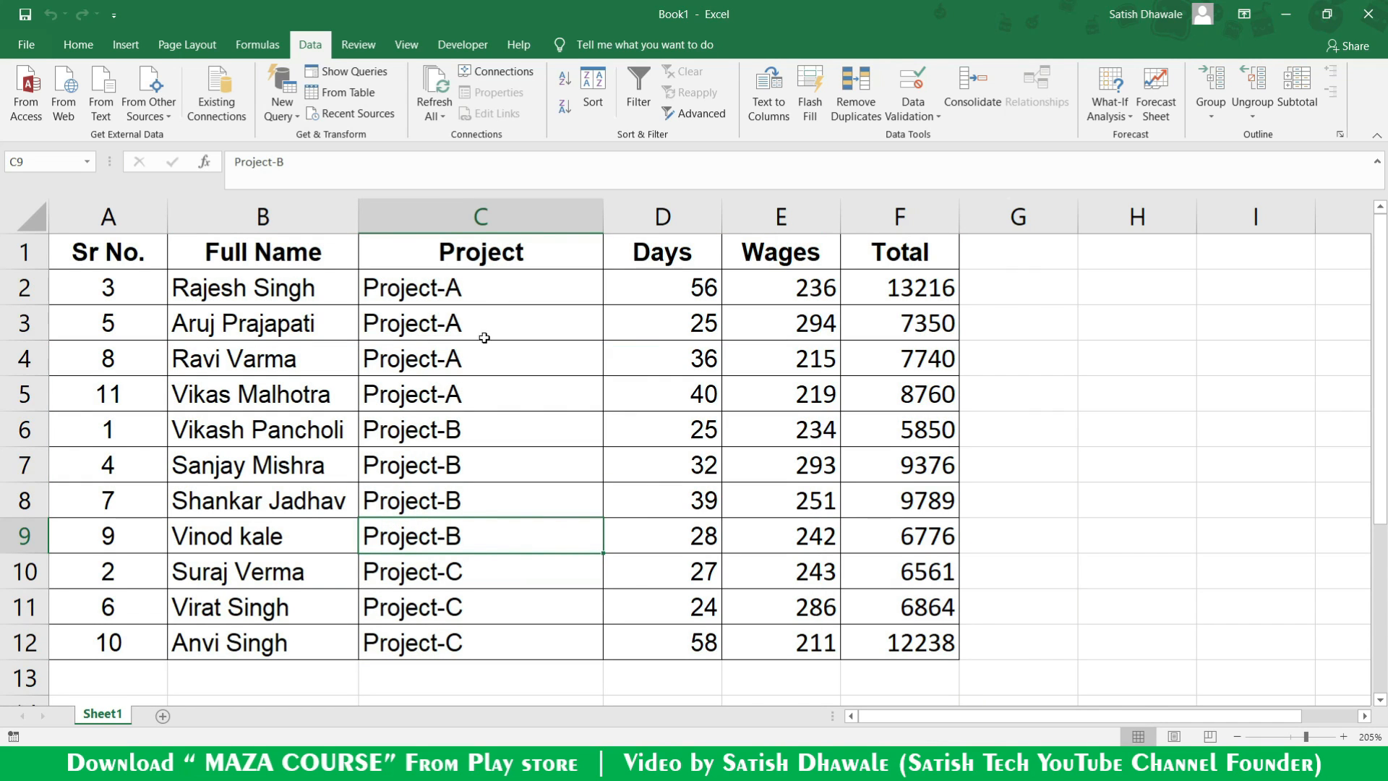
Step: Select the Project-A cells and the Project-B and Project-C cells in the Project column to review the sorted grouping
left_click_drag(499, 292, 499, 392)
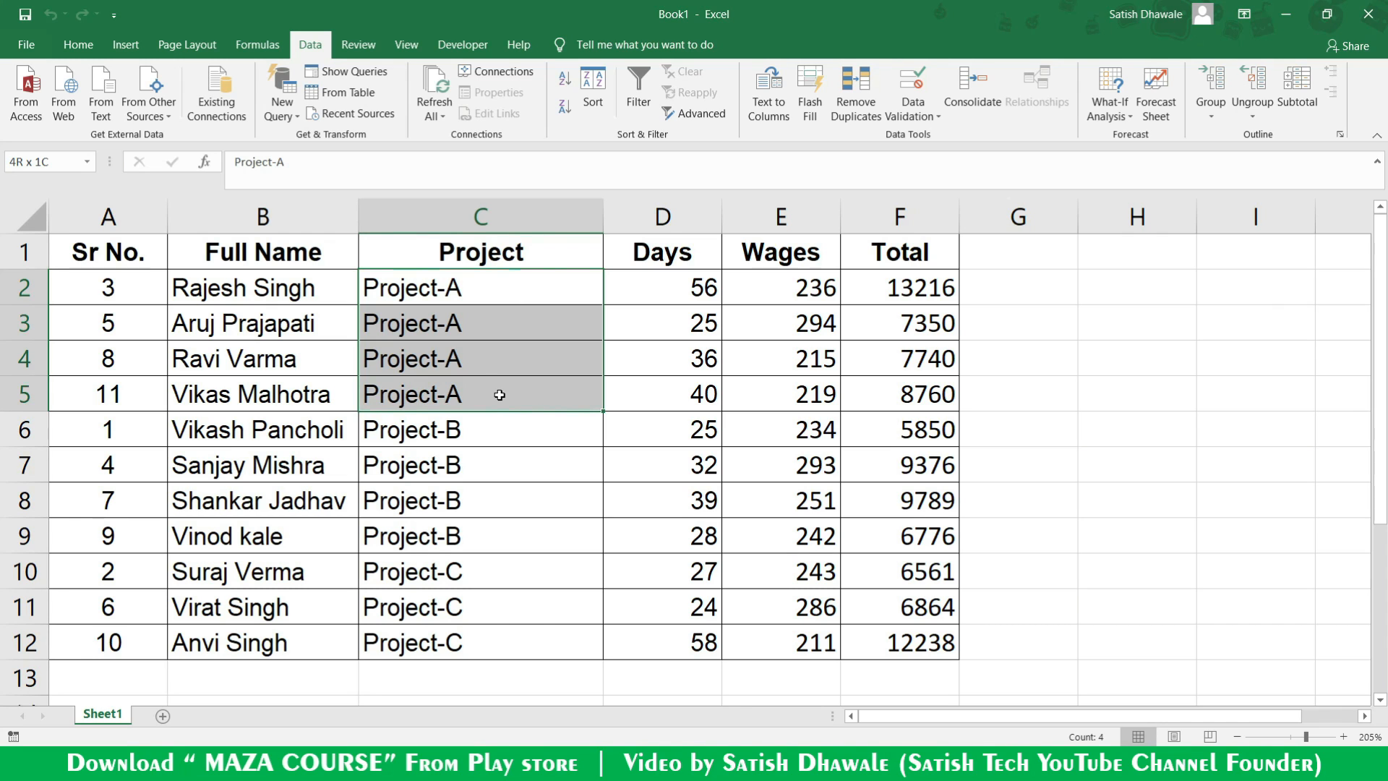
left_click_drag(496, 432, 505, 643)
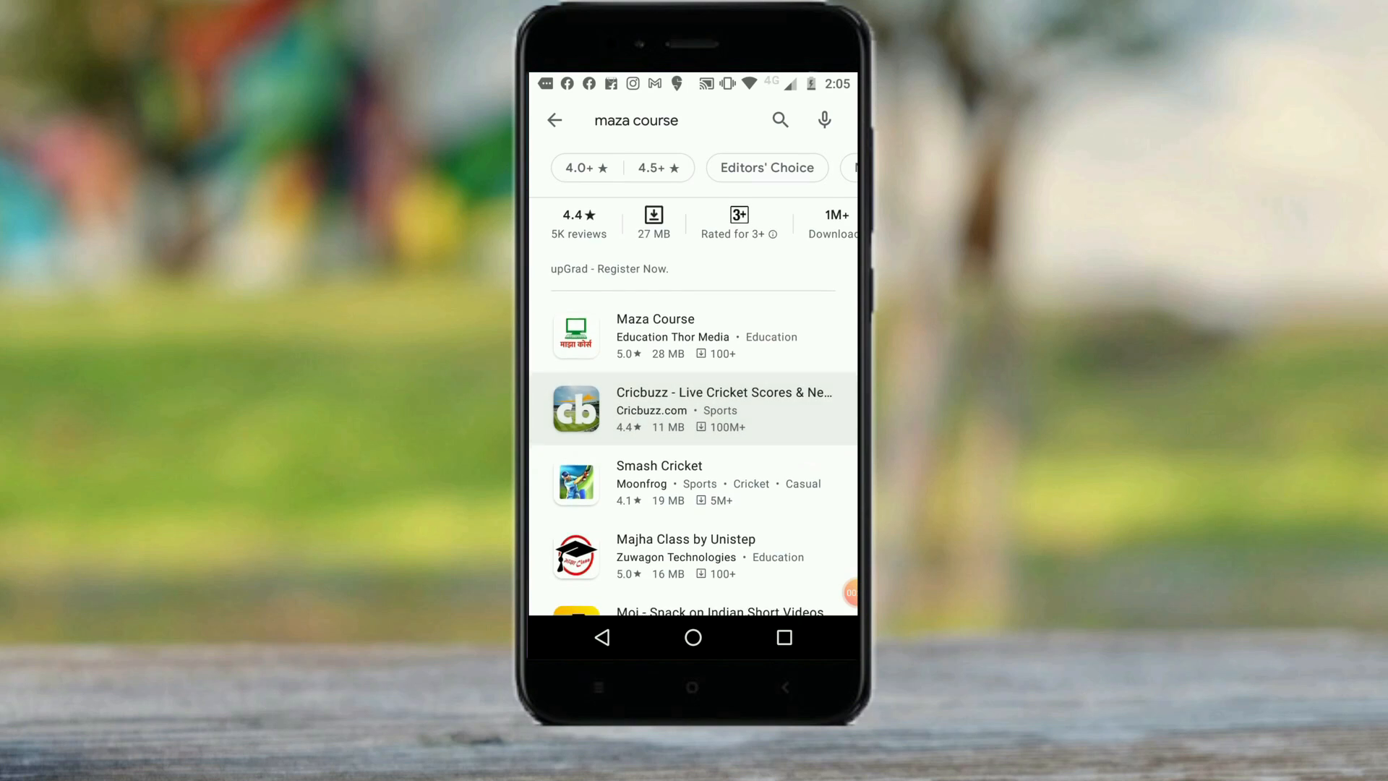
Step: Switch to the phone's Play Store, install the Maza Course app from the search results and browse its course store
scroll(692, 405, "down", 1)
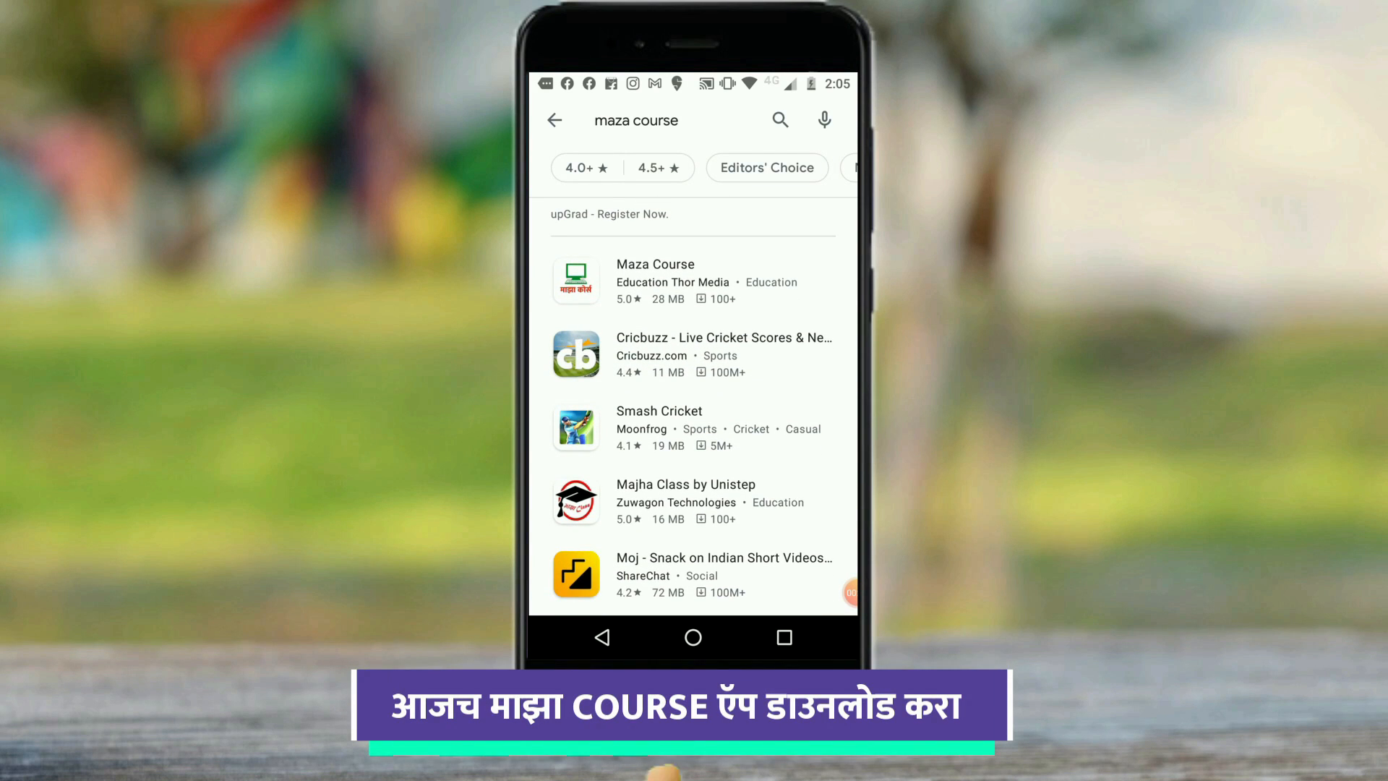
left_click(655, 280)
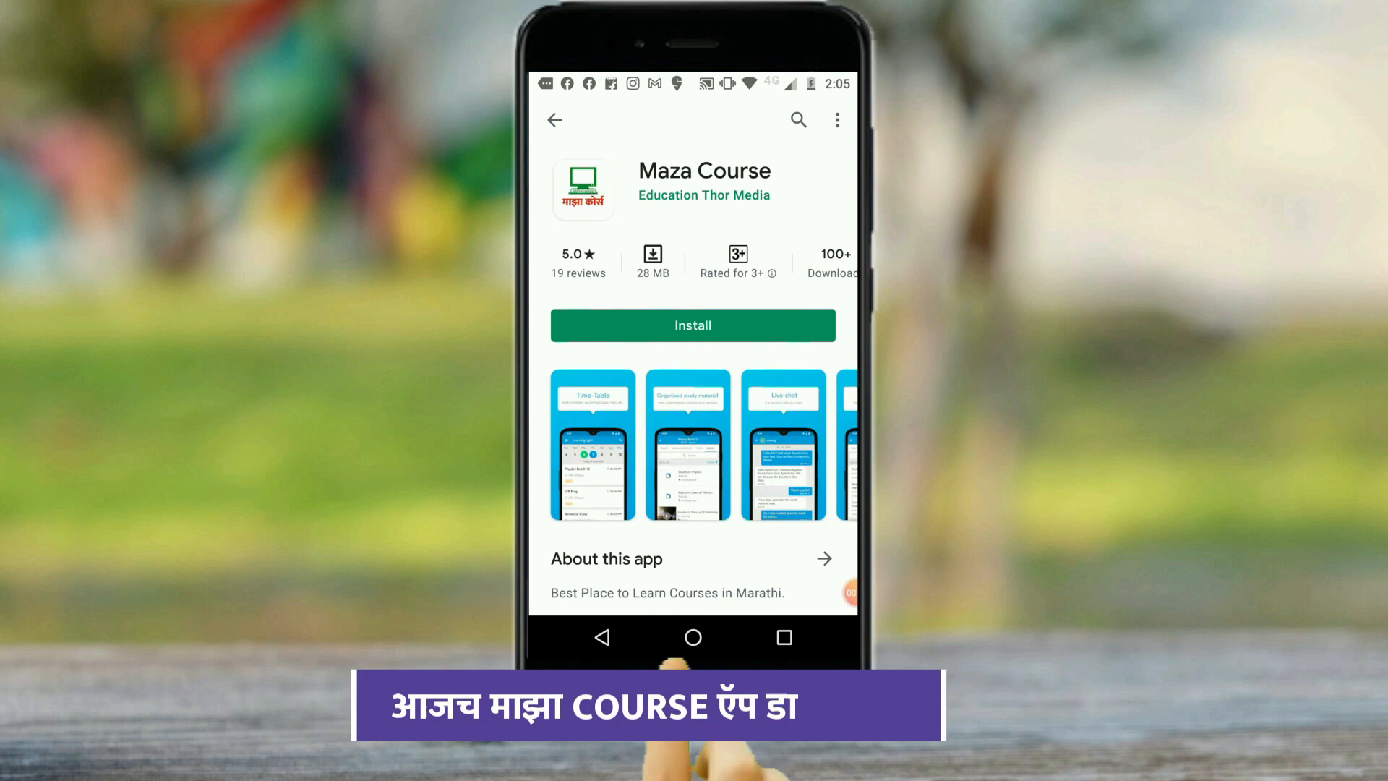
left_click(737, 326)
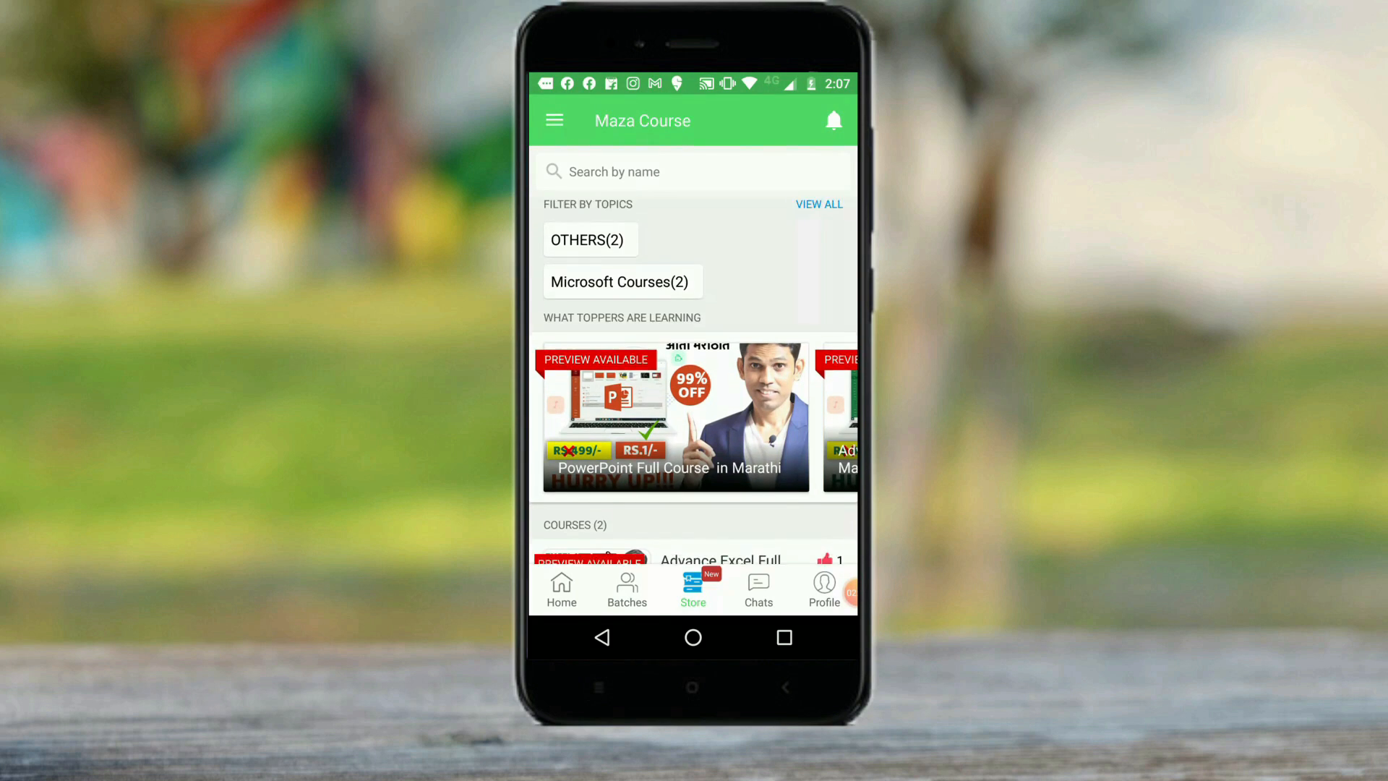
scroll(692, 362, "down", 3)
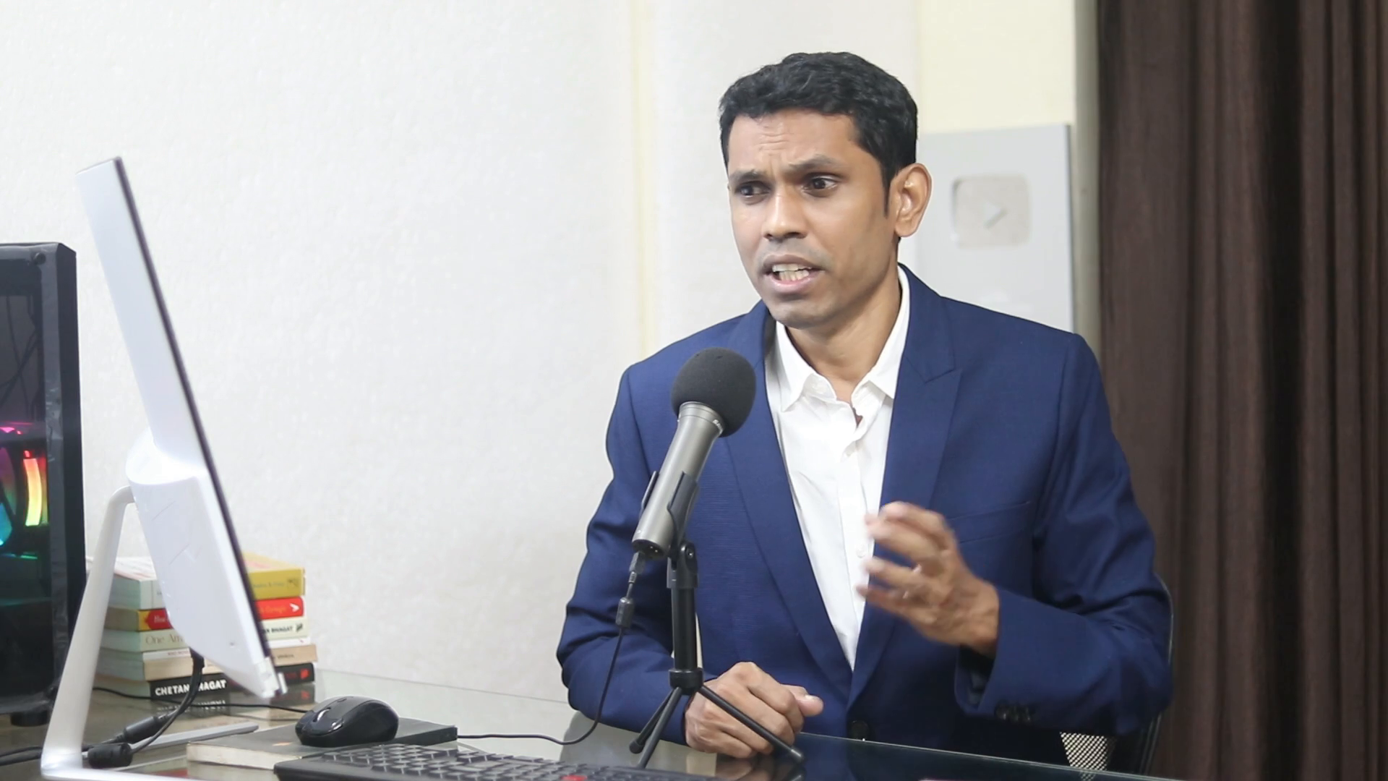